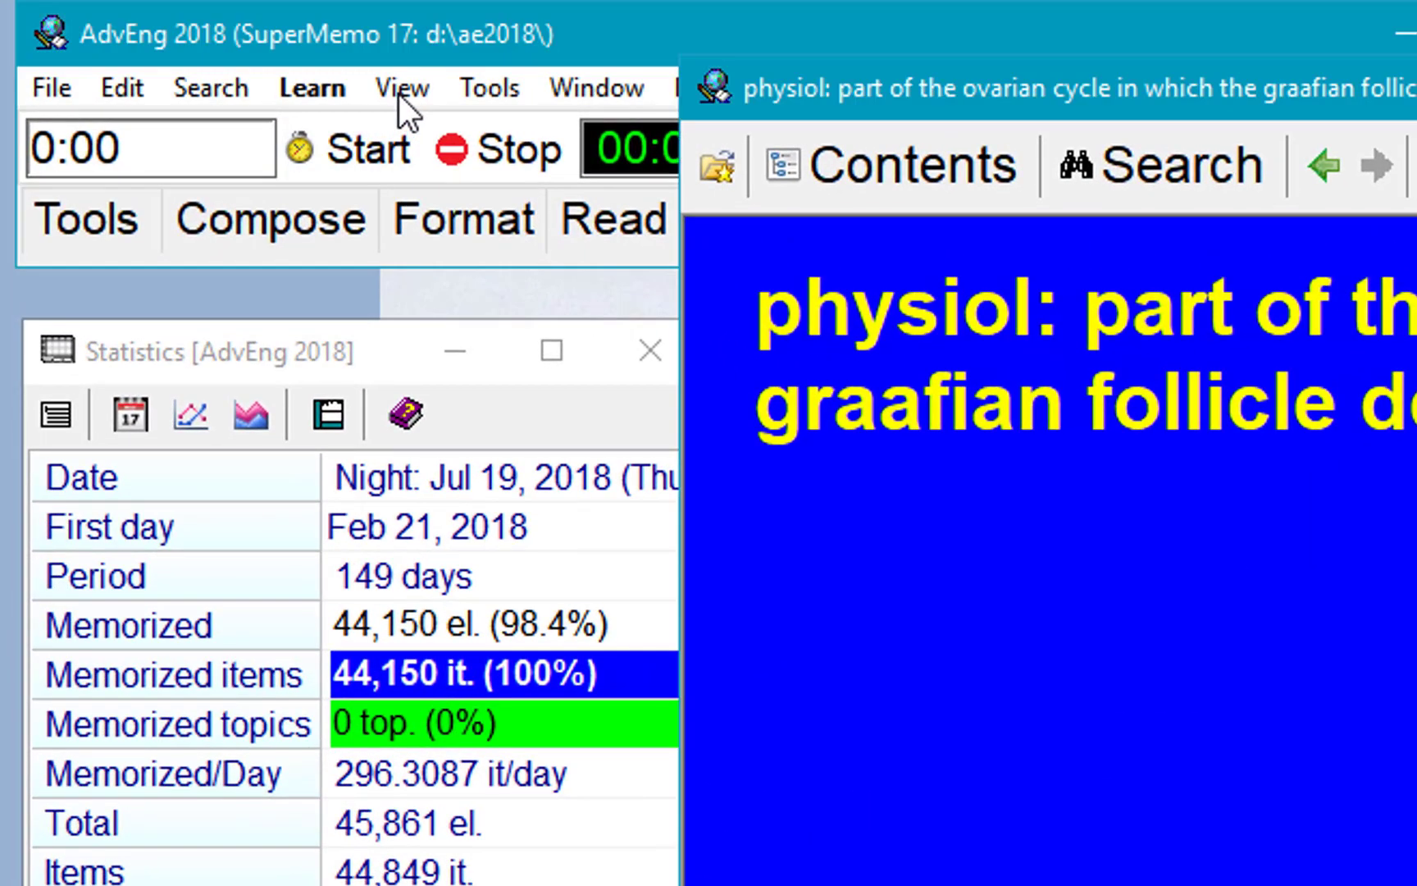
Open the Outstanding browser of 1876 elements and its Postpone outstanding elements dialog.
click(398, 92)
click(416, 132)
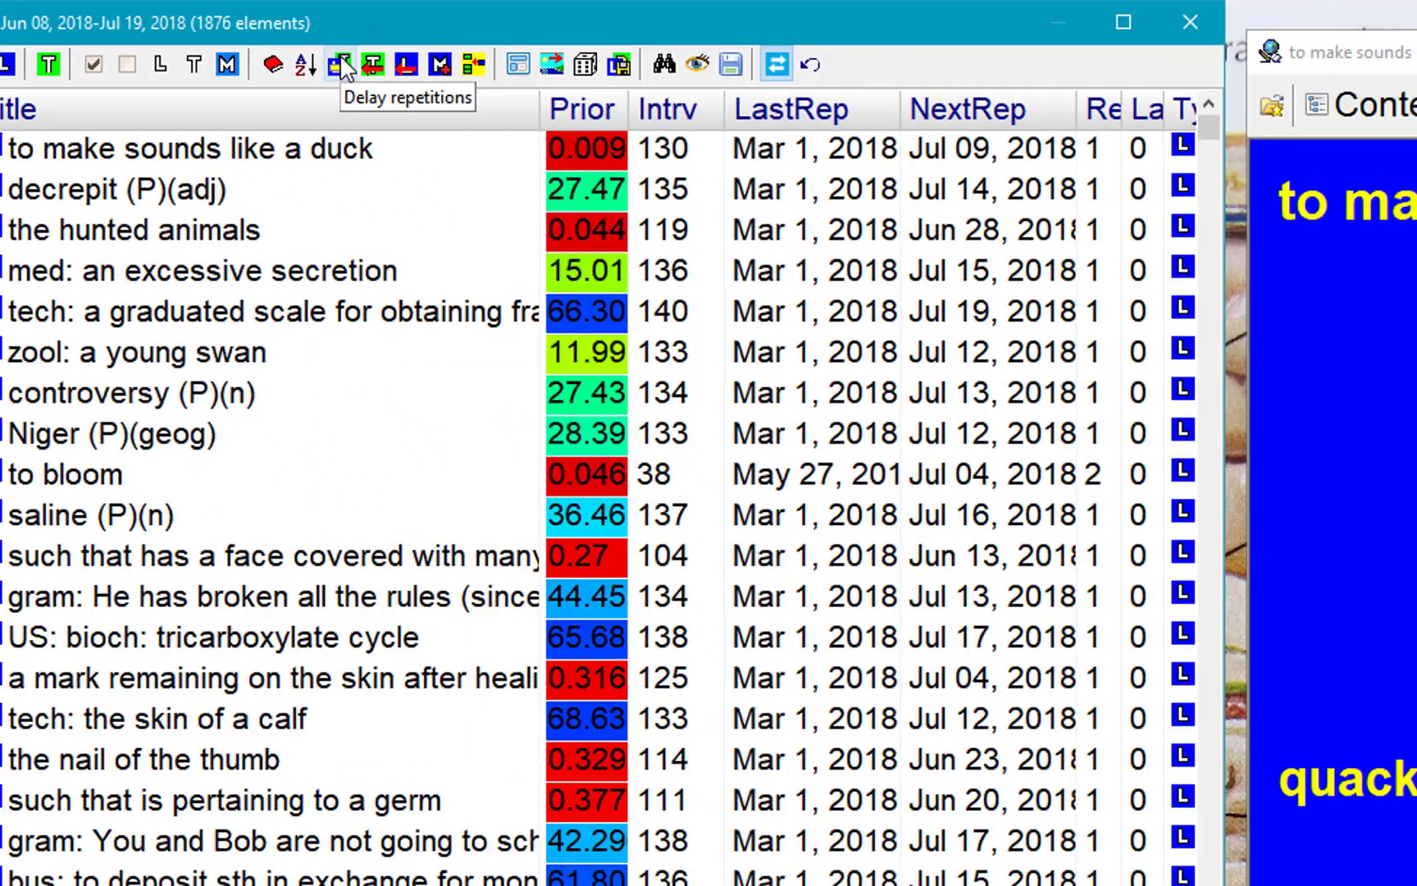
click(584, 144)
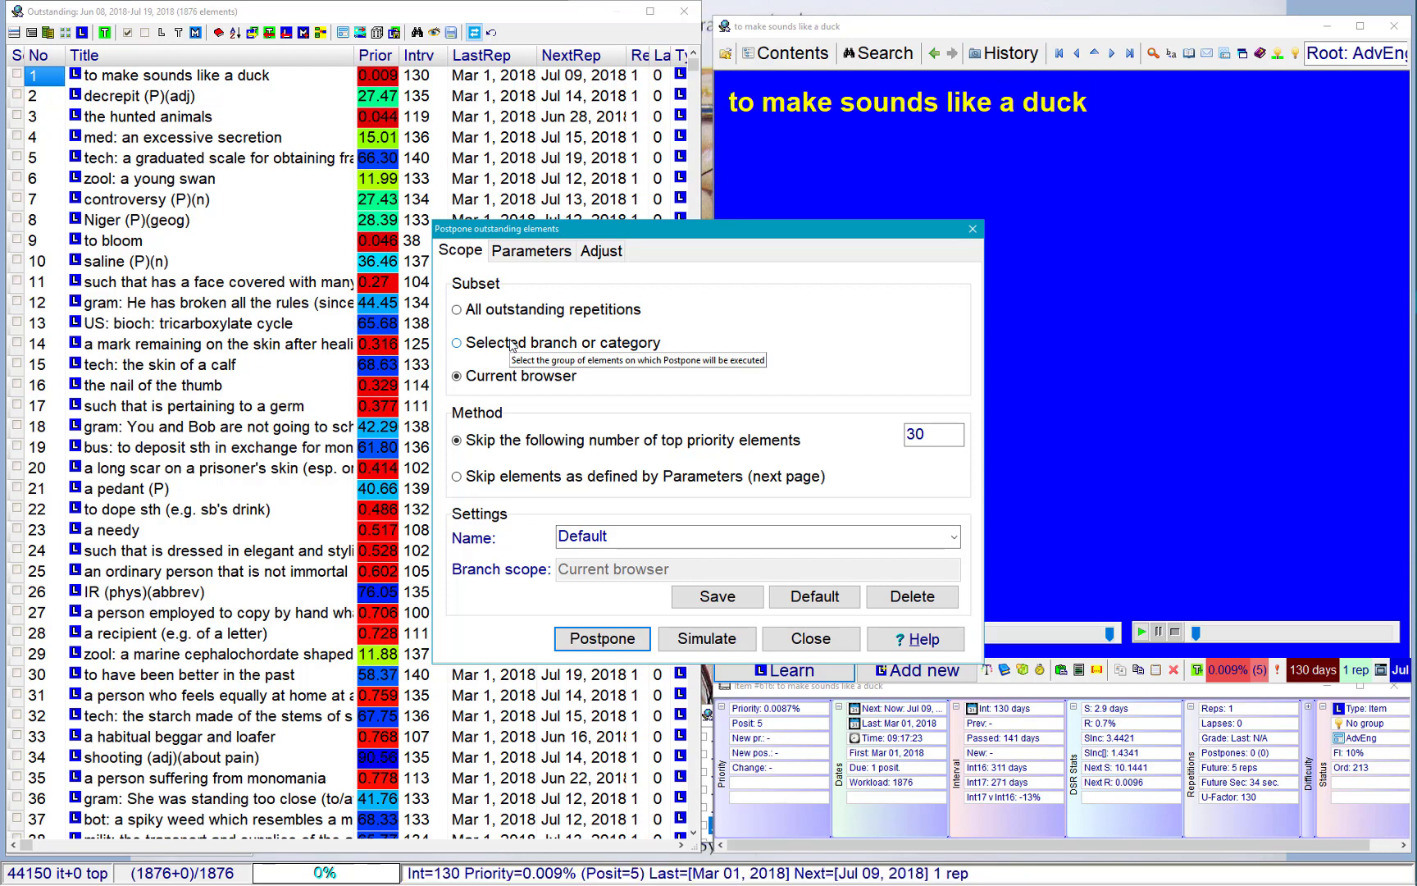
Change the number of top-priority elements to skip from 30 to 25.
click(905, 428)
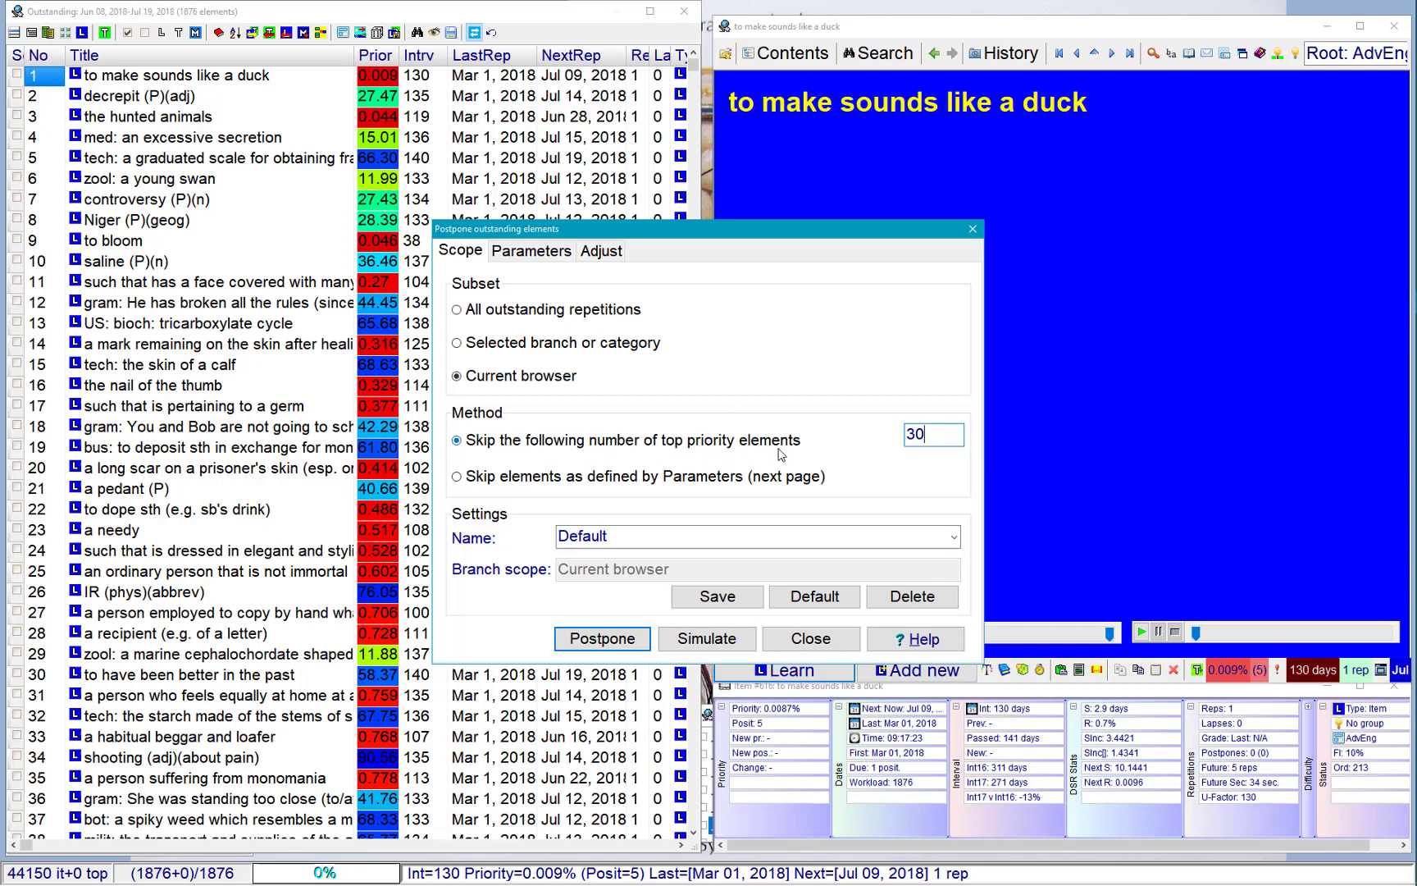
click(535, 253)
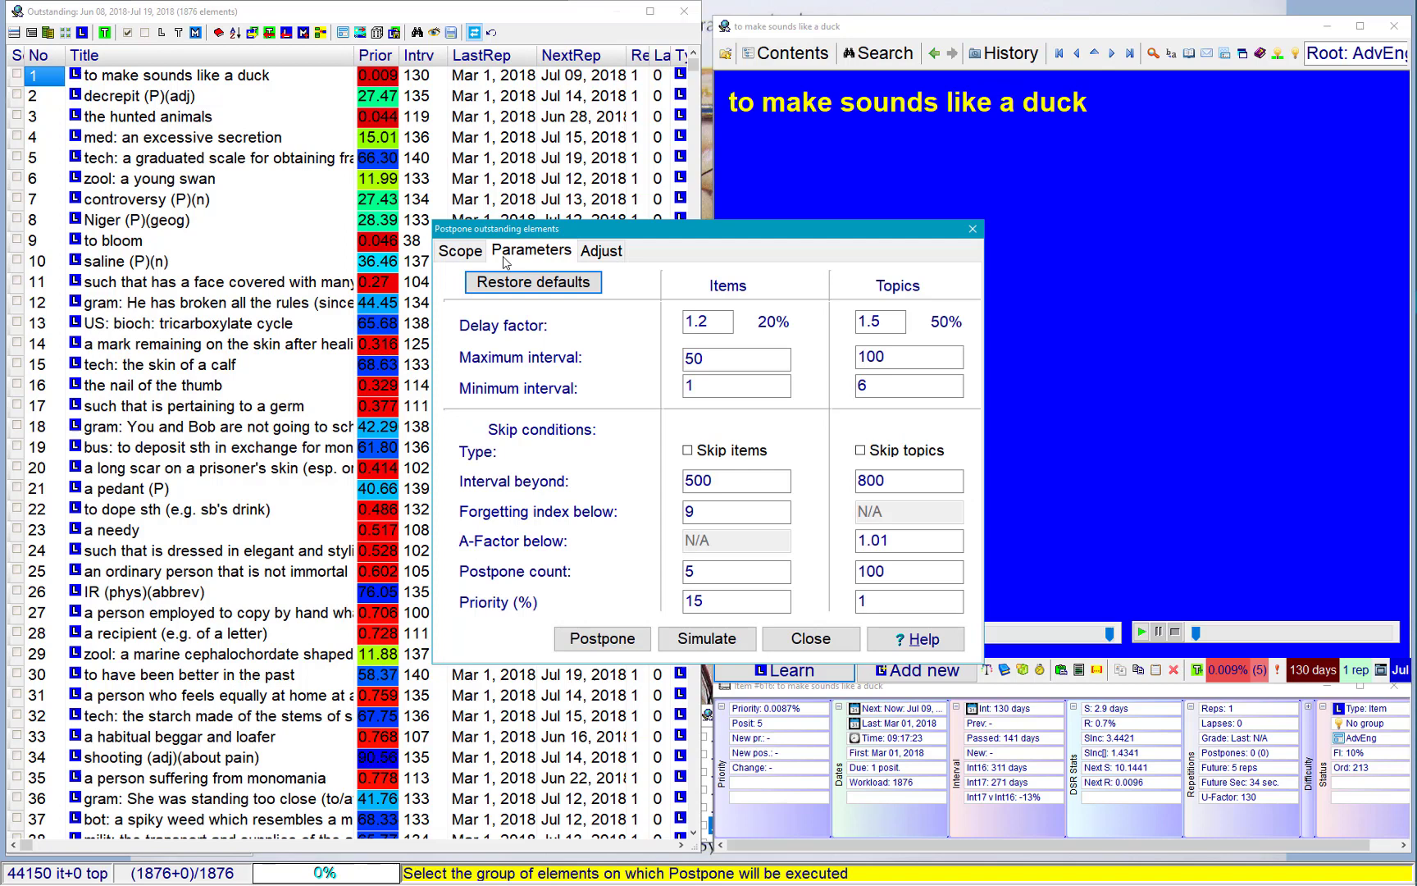
click(466, 251)
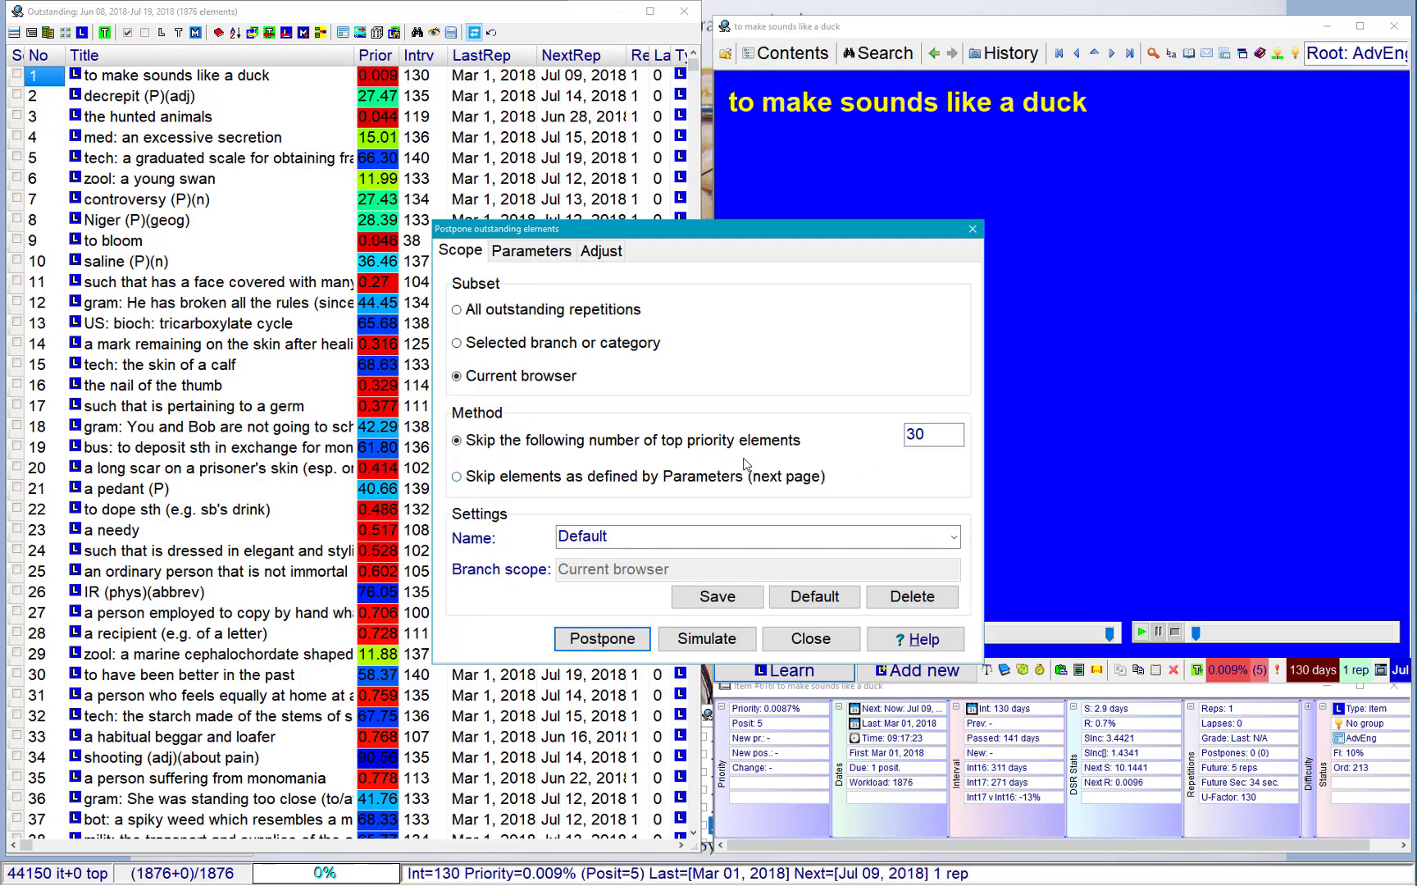
click(929, 432)
key(shift+Home)
text(2)
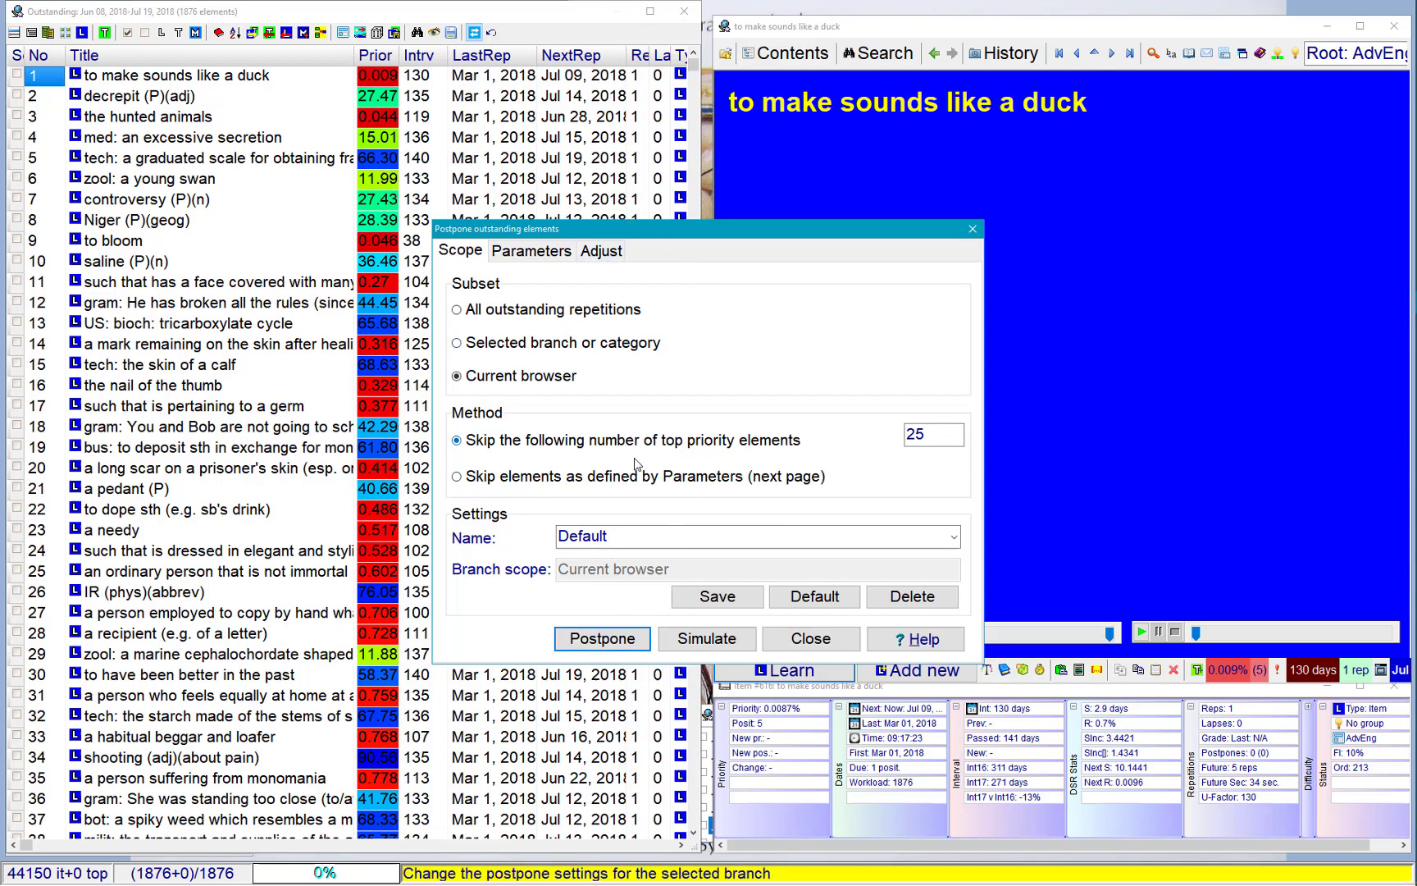
Restore the default postpone parameters and set the items' maximum interval to 21.
click(561, 253)
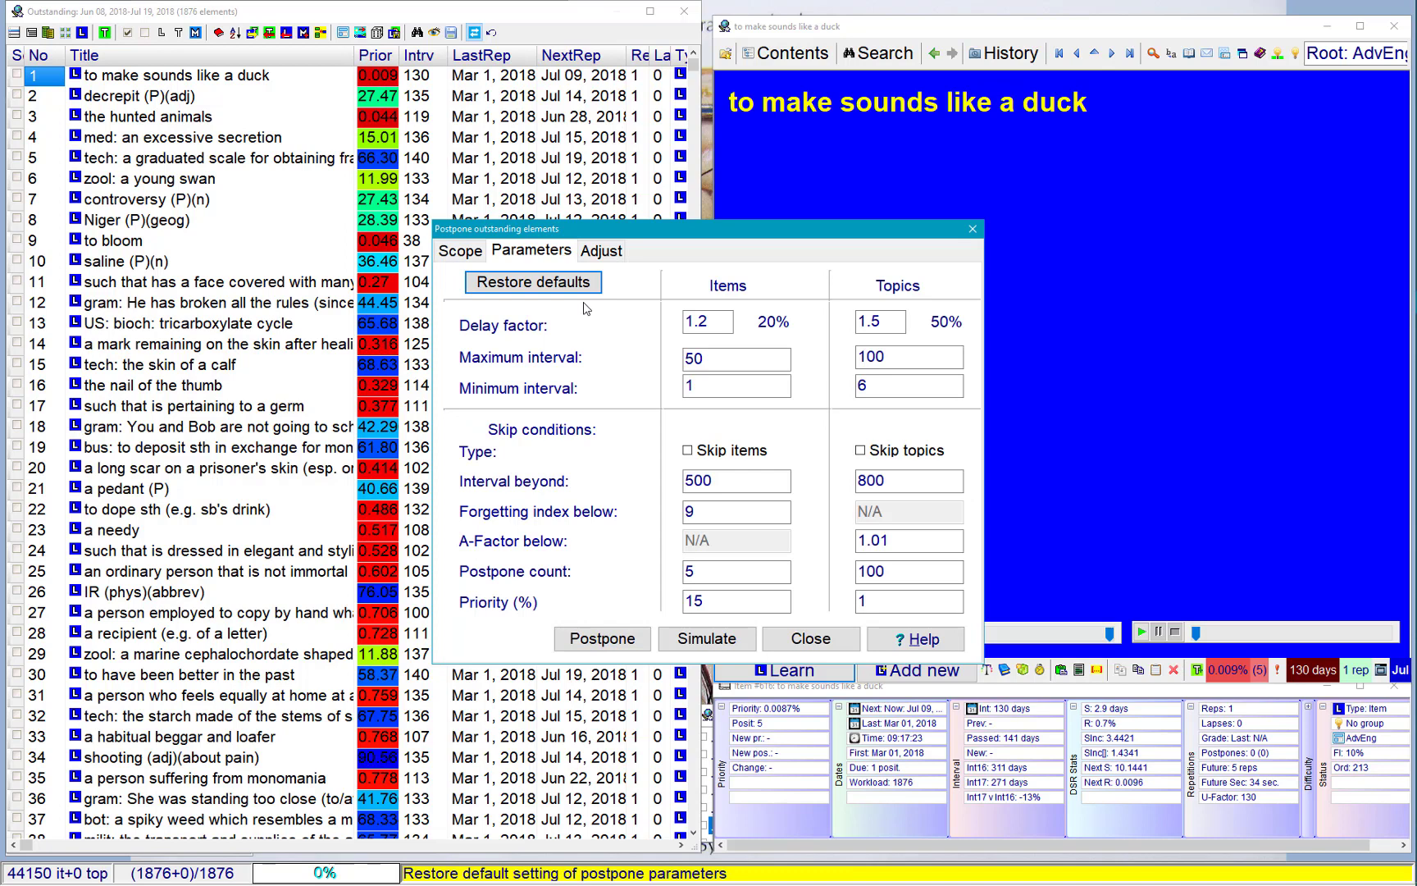
click(596, 283)
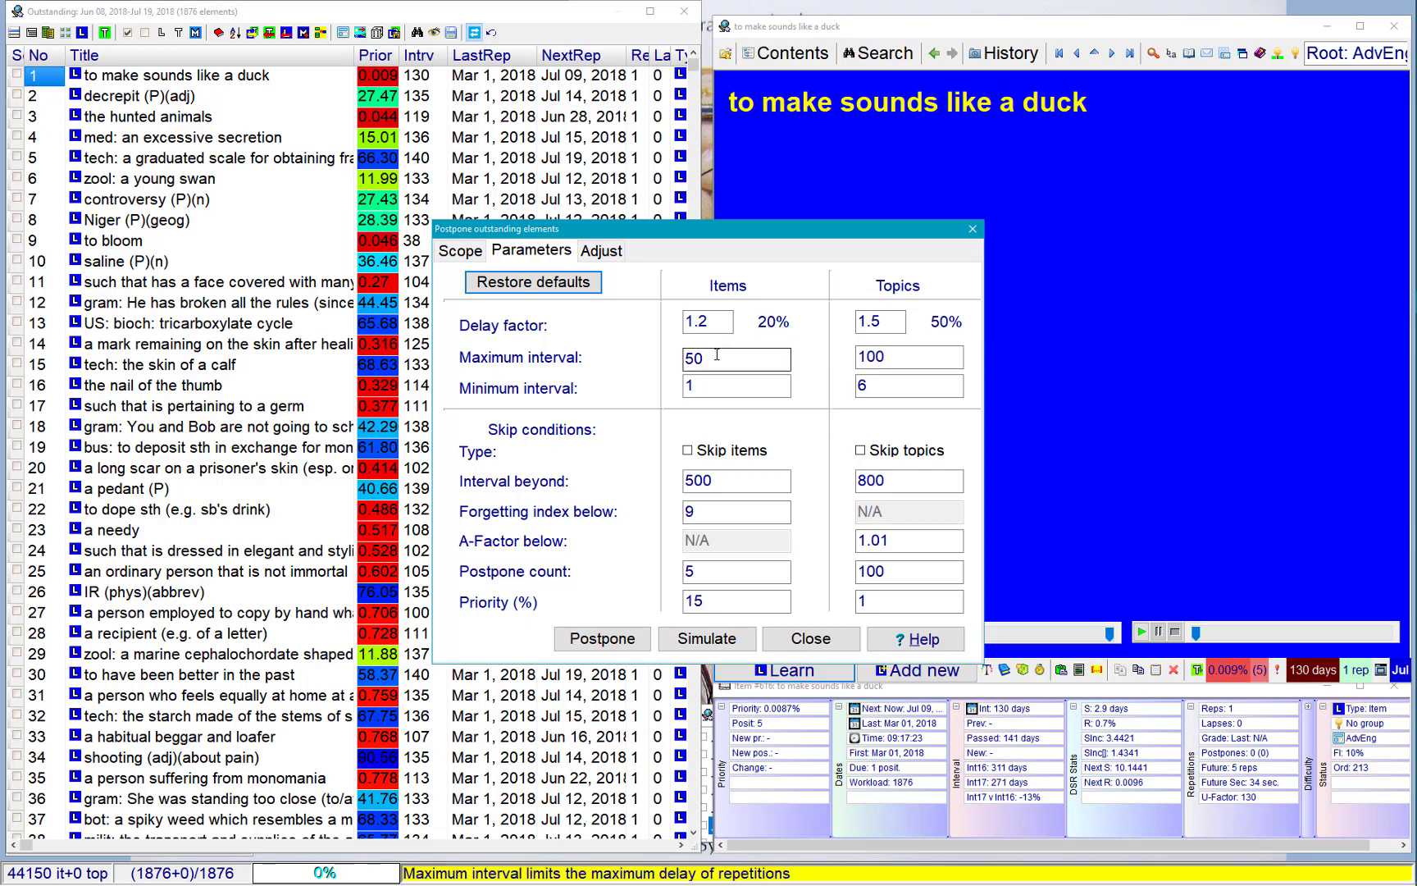
drag(719, 354, 630, 358)
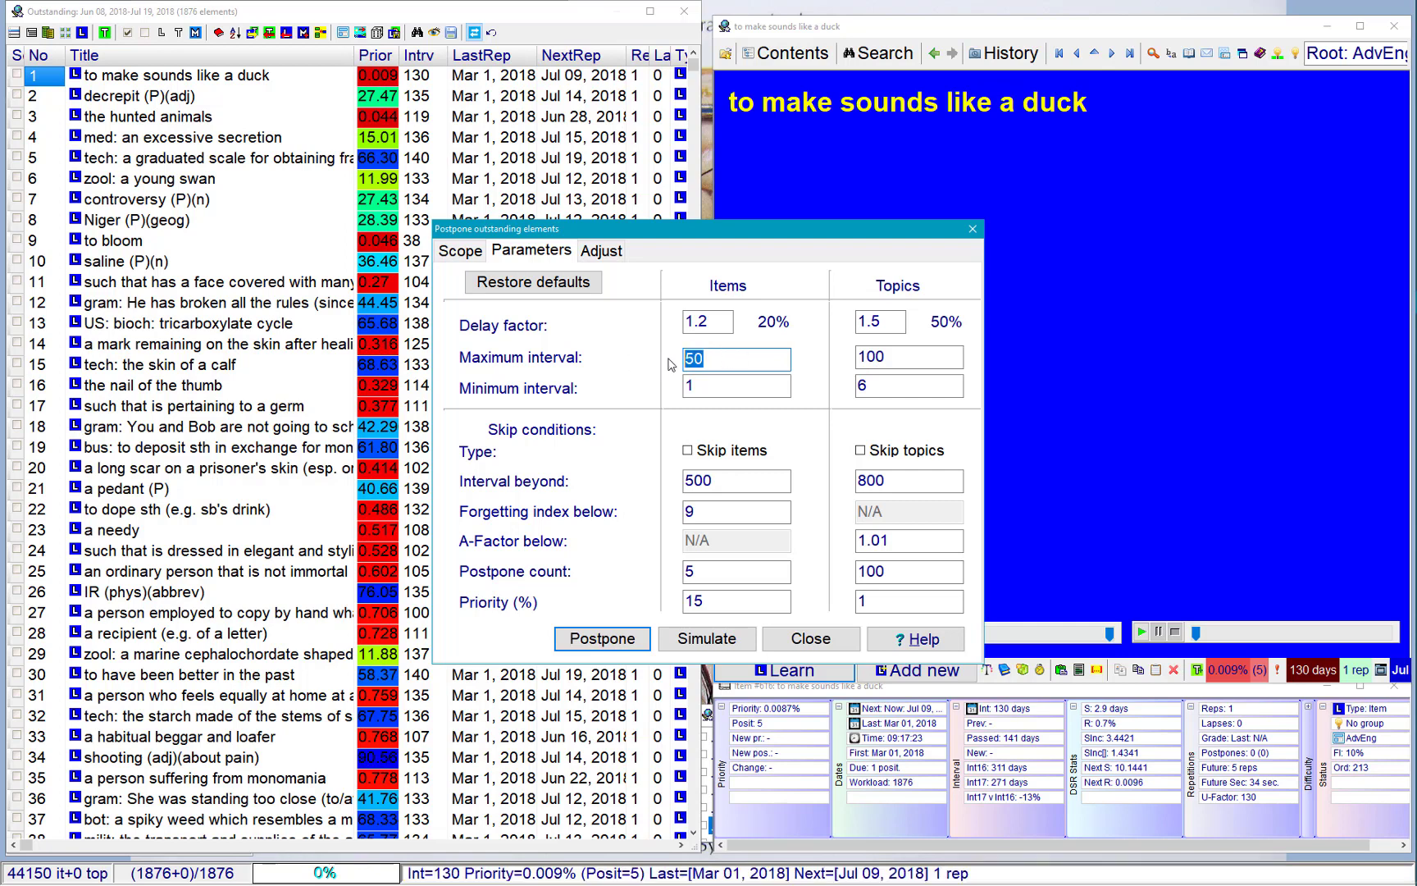
text(21)
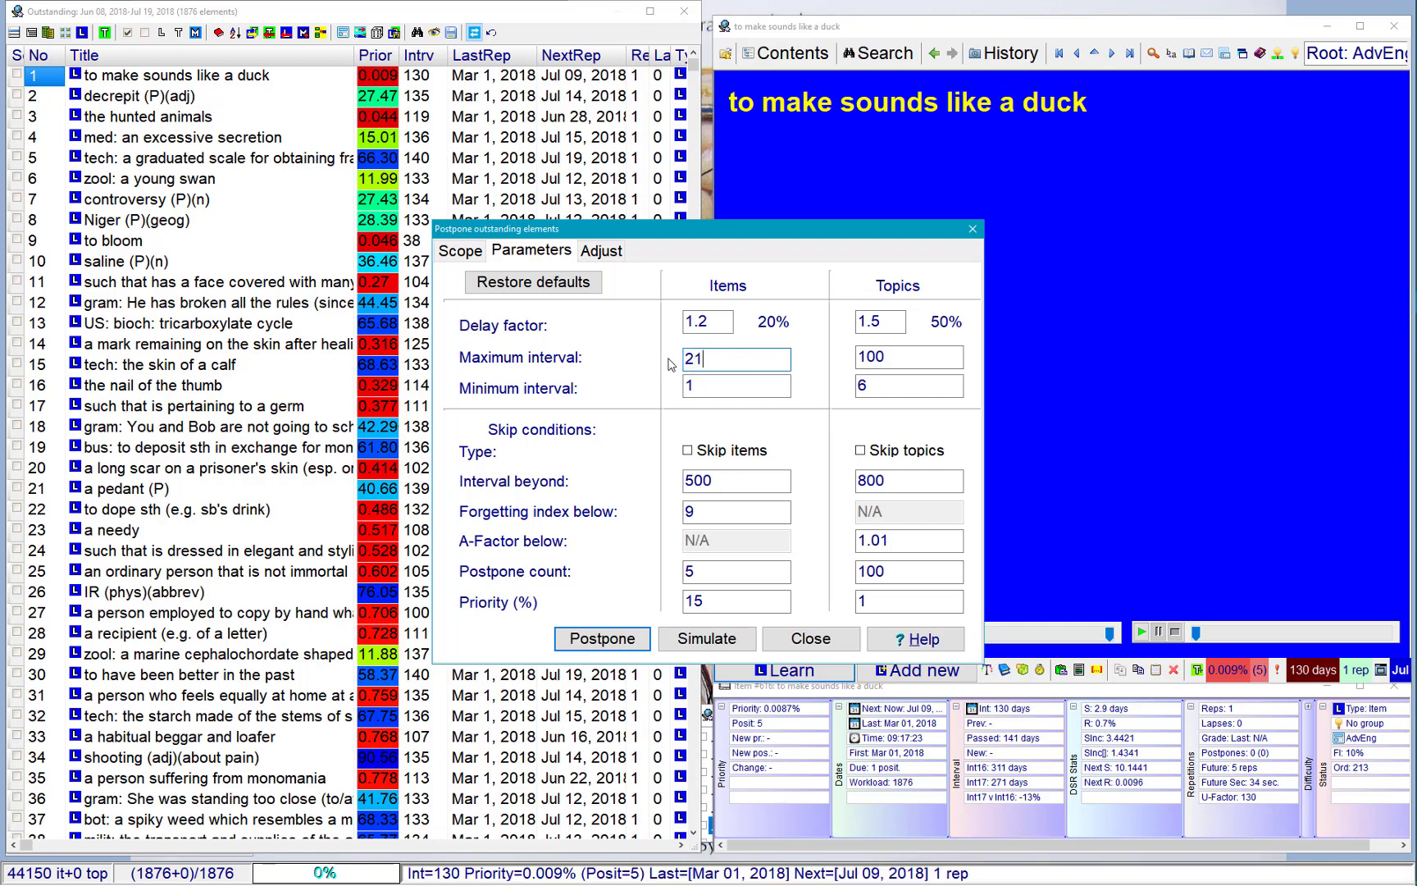
Raise the topics' minimum interval from 6 to 22.
click(725, 385)
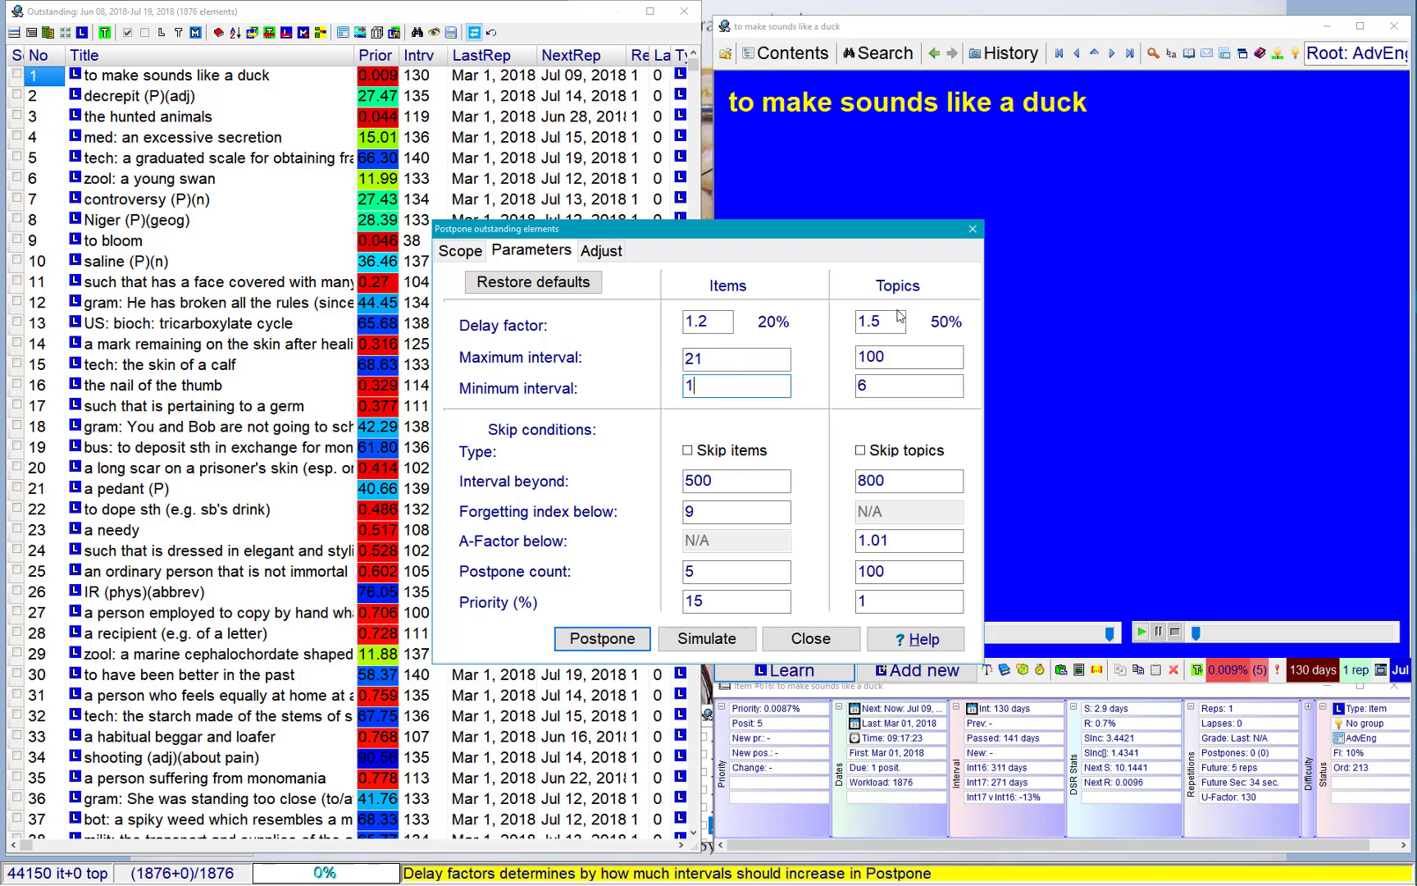
key(Tab)
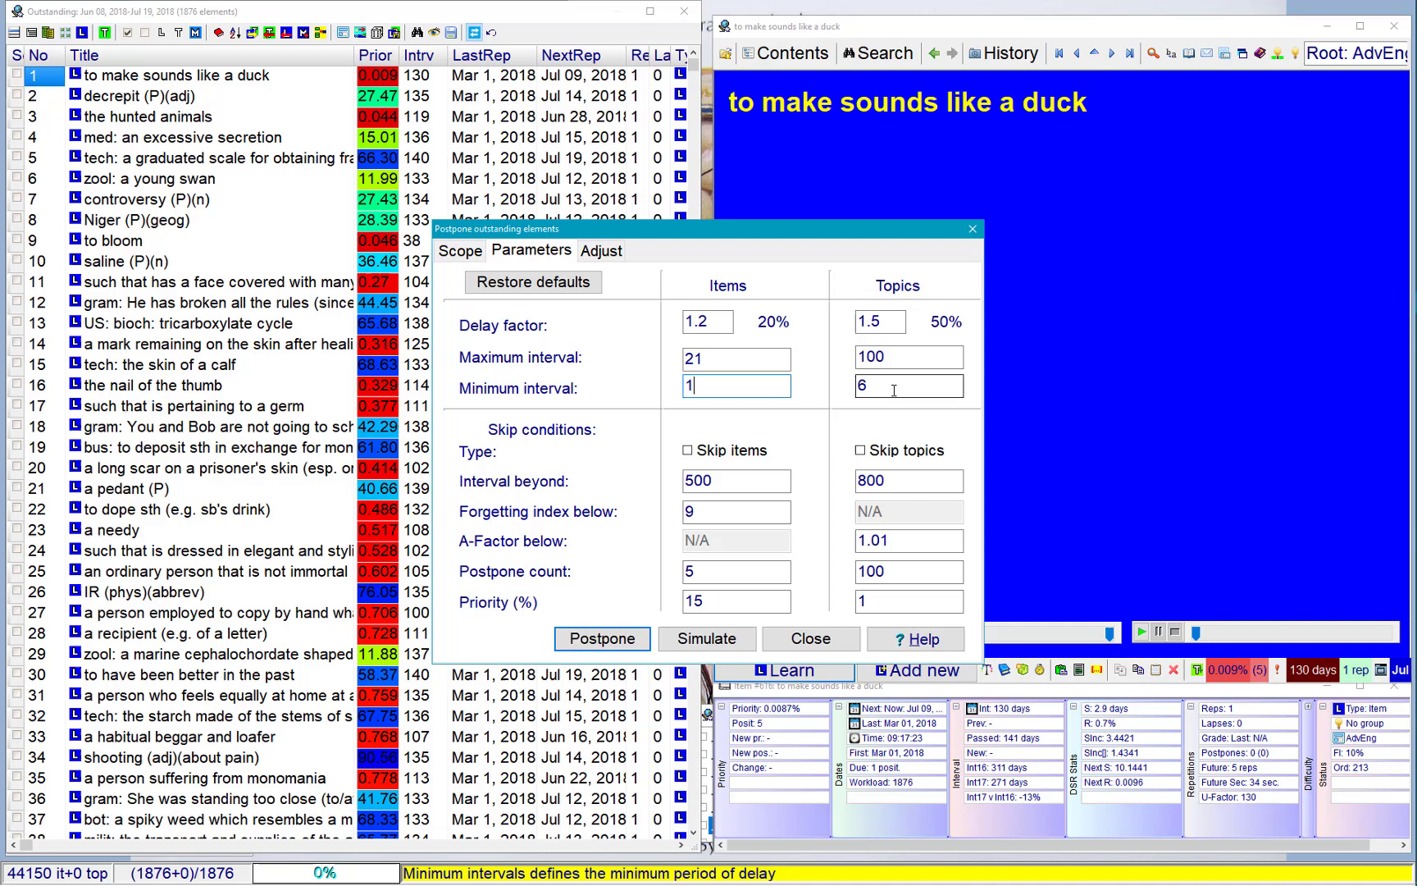
text(22)
key(Up)
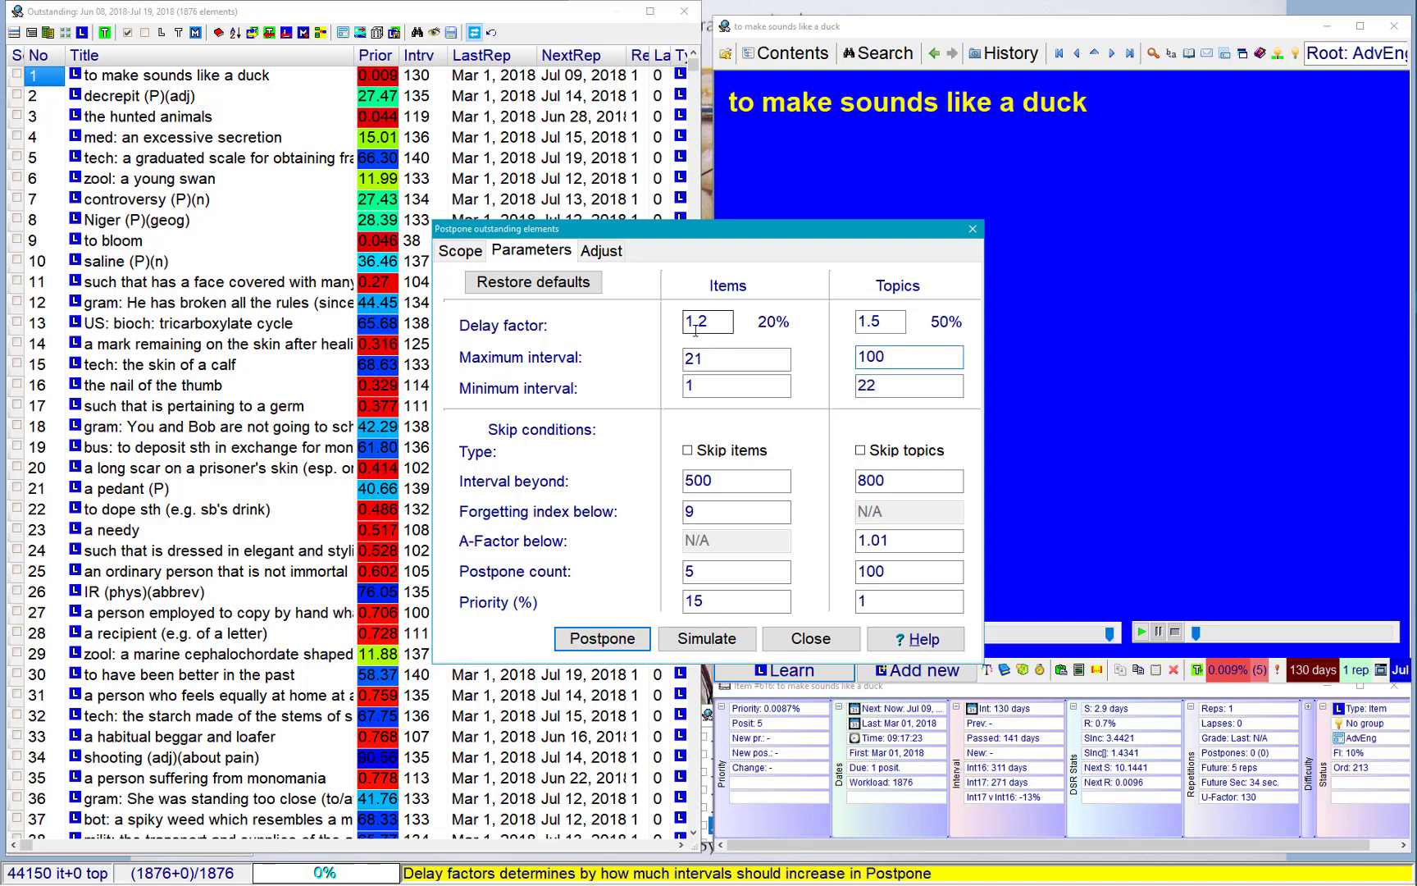
click(706, 383)
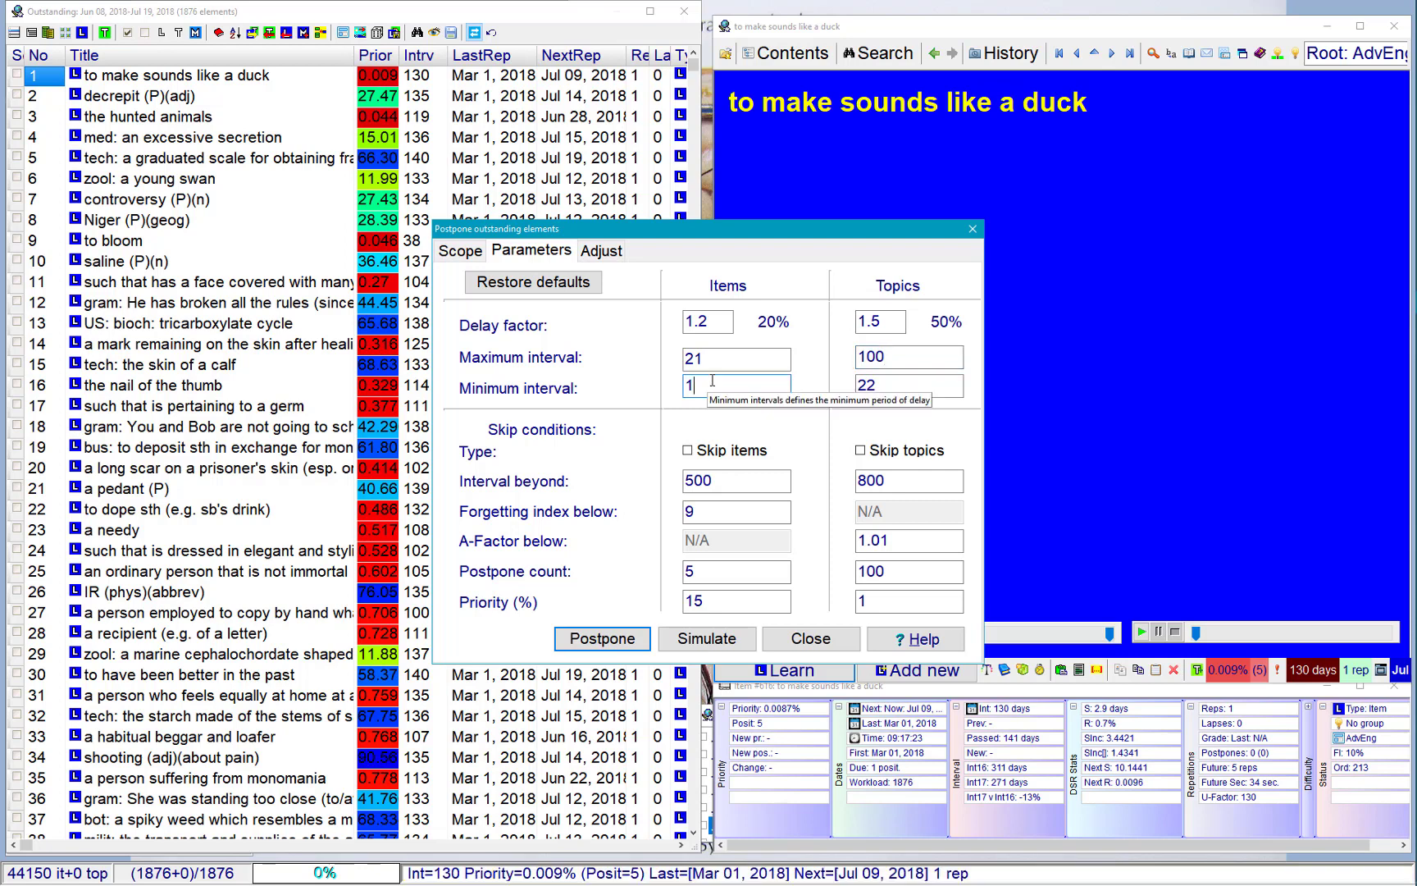
click(718, 362)
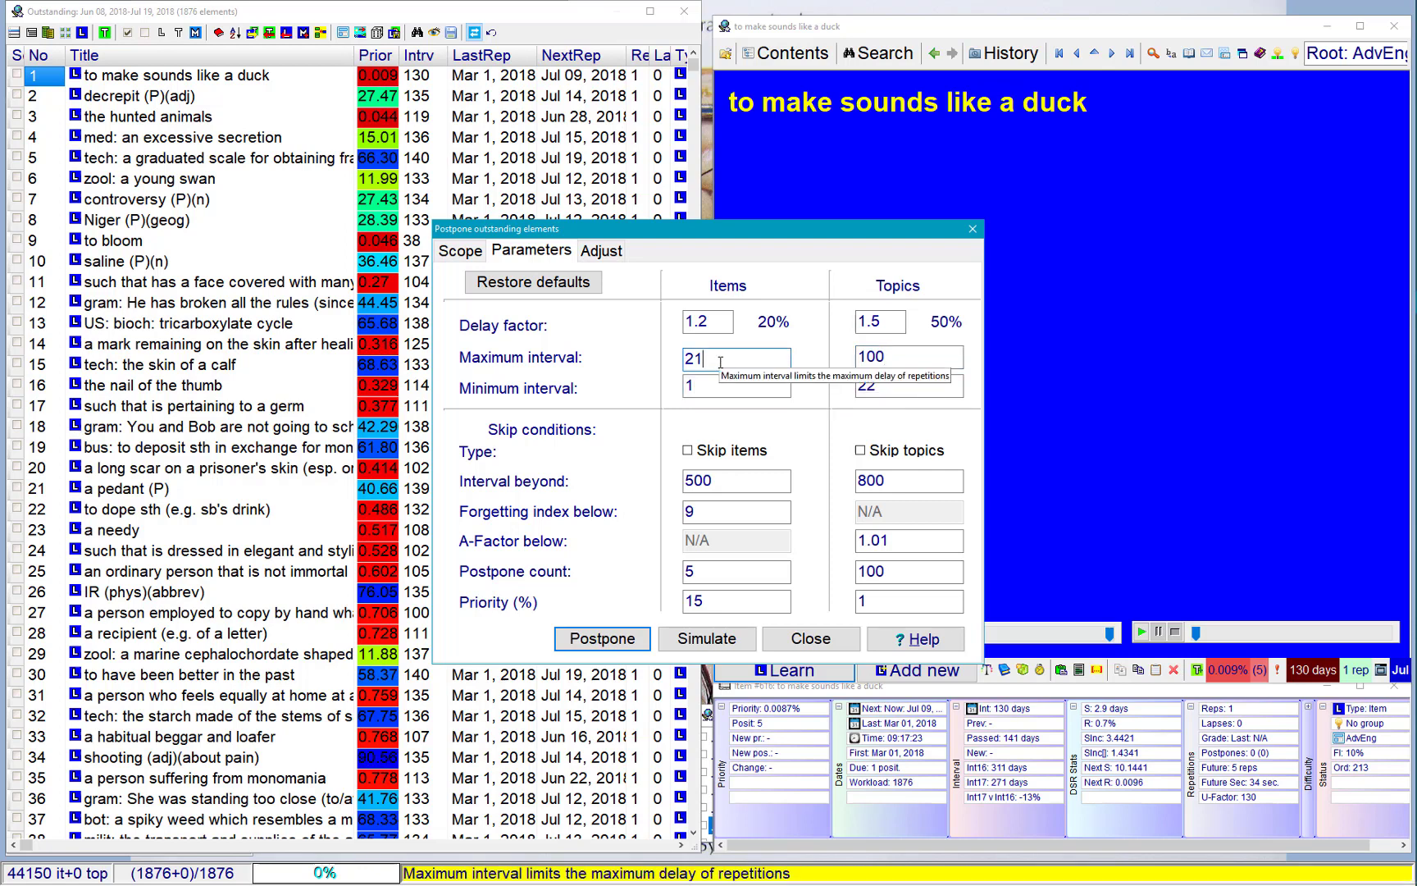
Keep topics included and lower the items' Interval beyond value from 500 to 300.
click(880, 458)
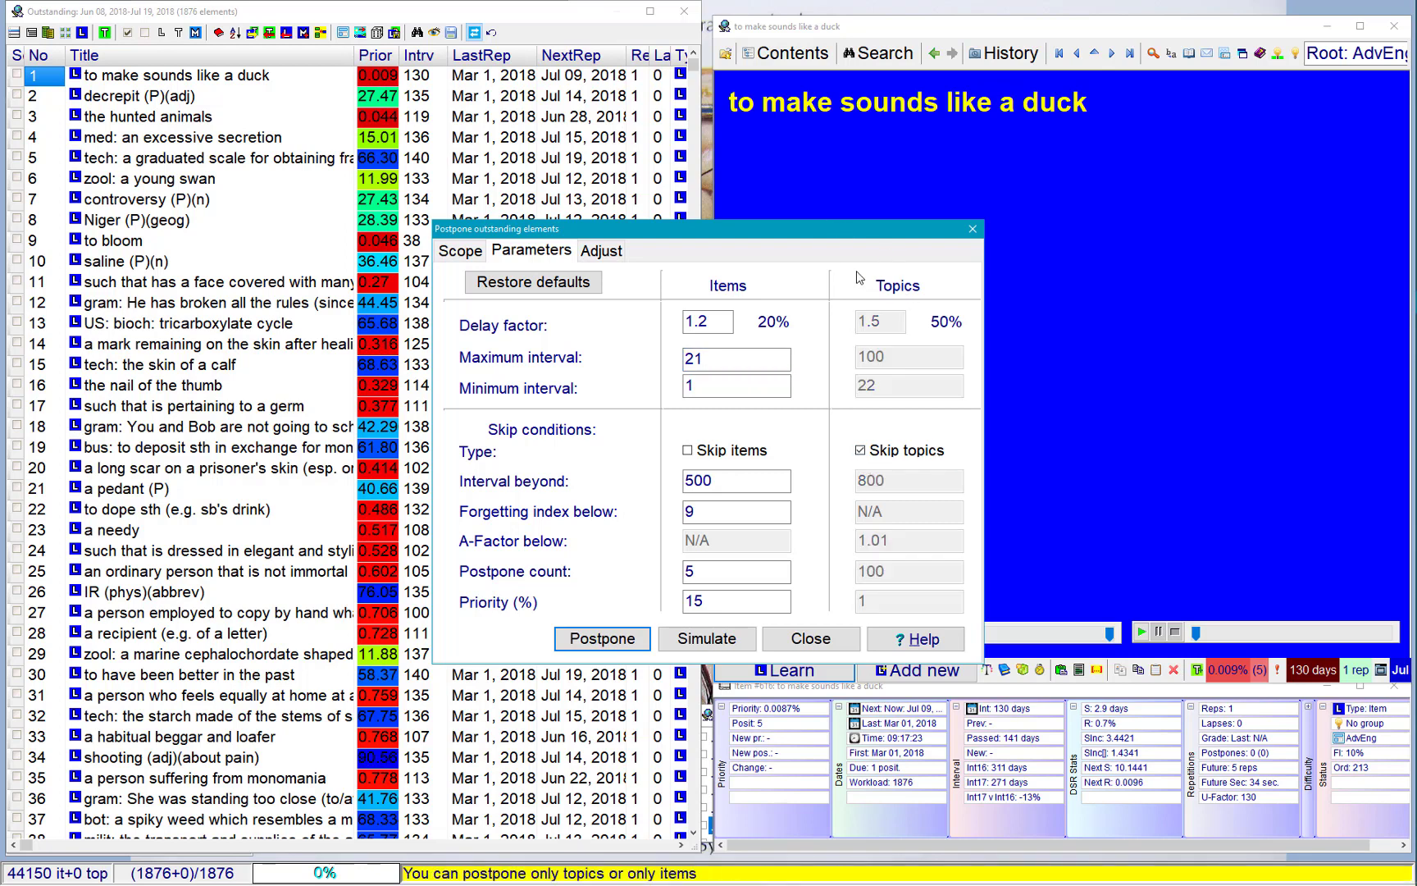
click(858, 451)
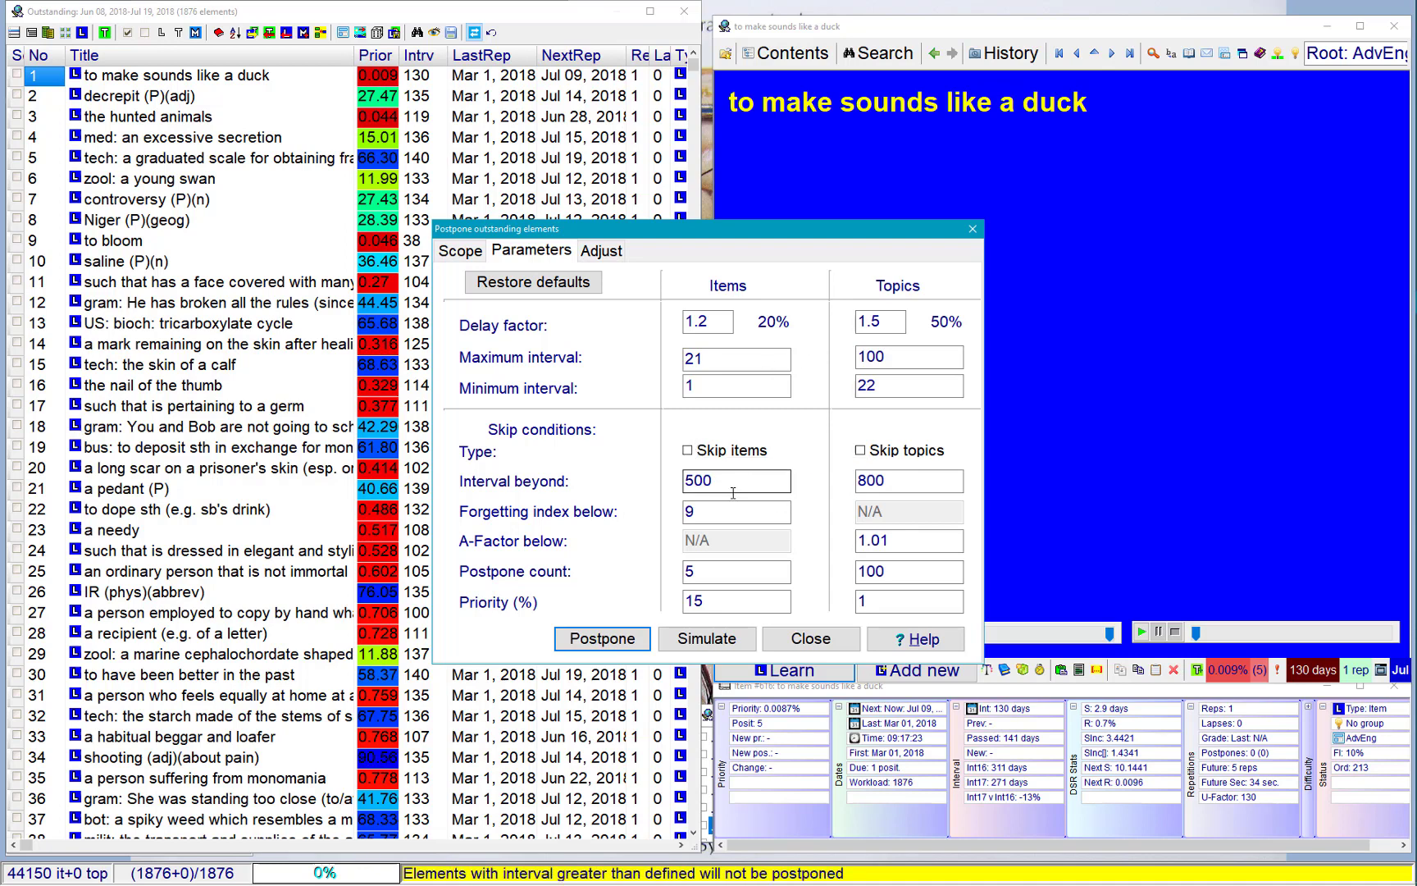
click(699, 480)
key(BackSpace)
text(3)
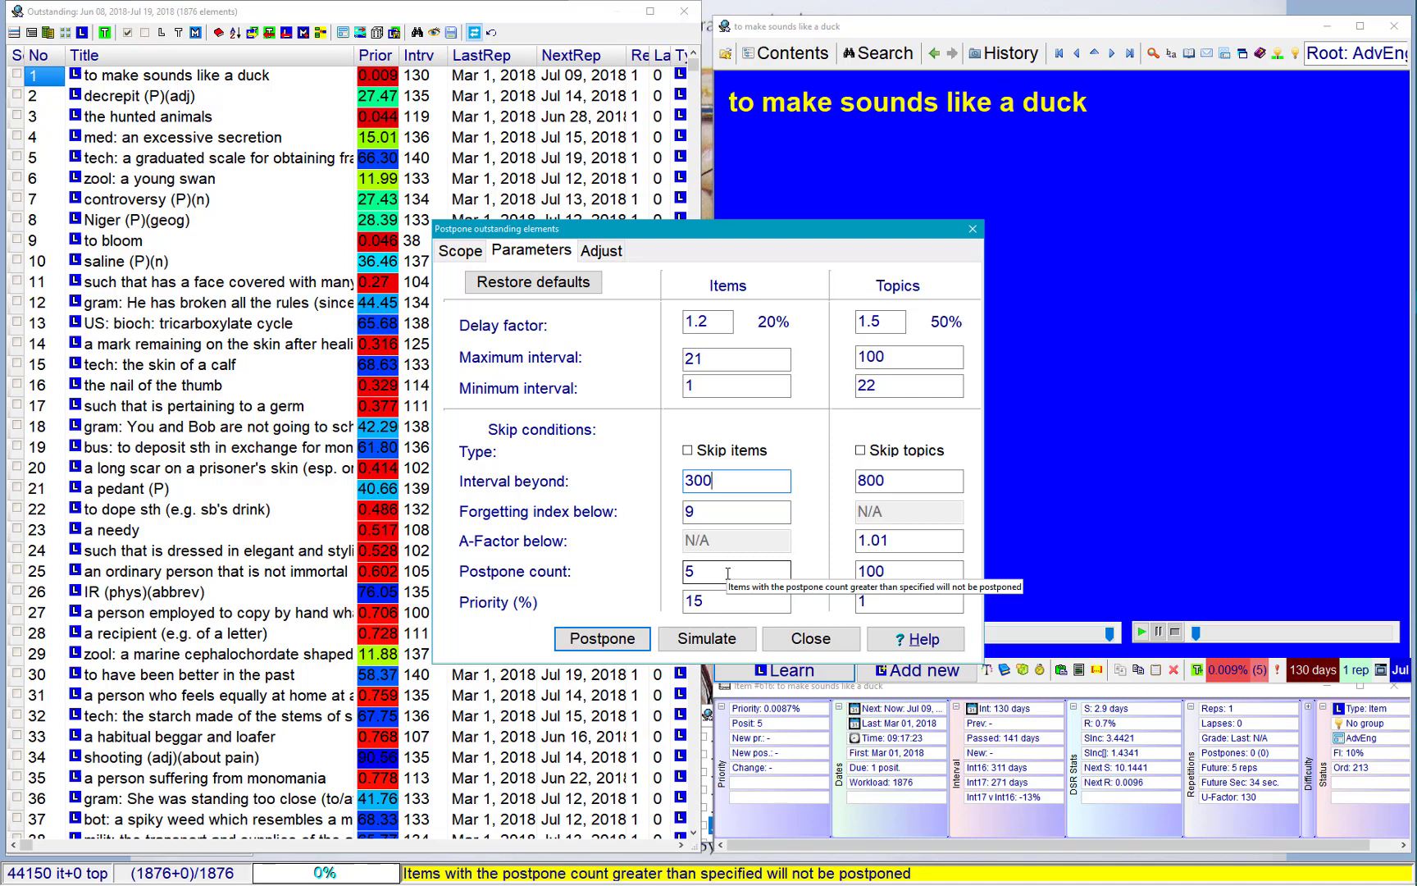
click(736, 603)
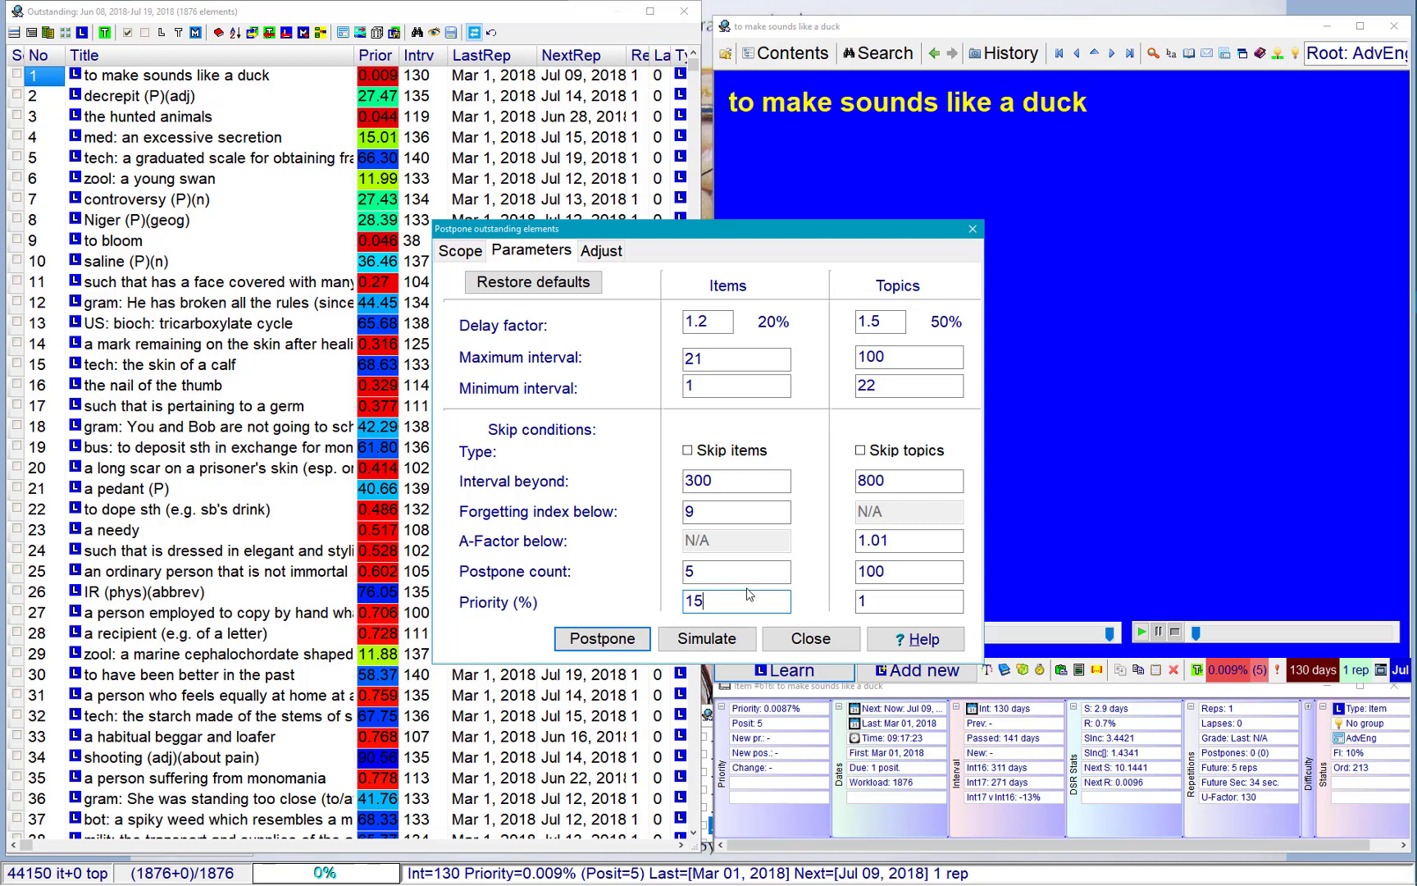
click(866, 547)
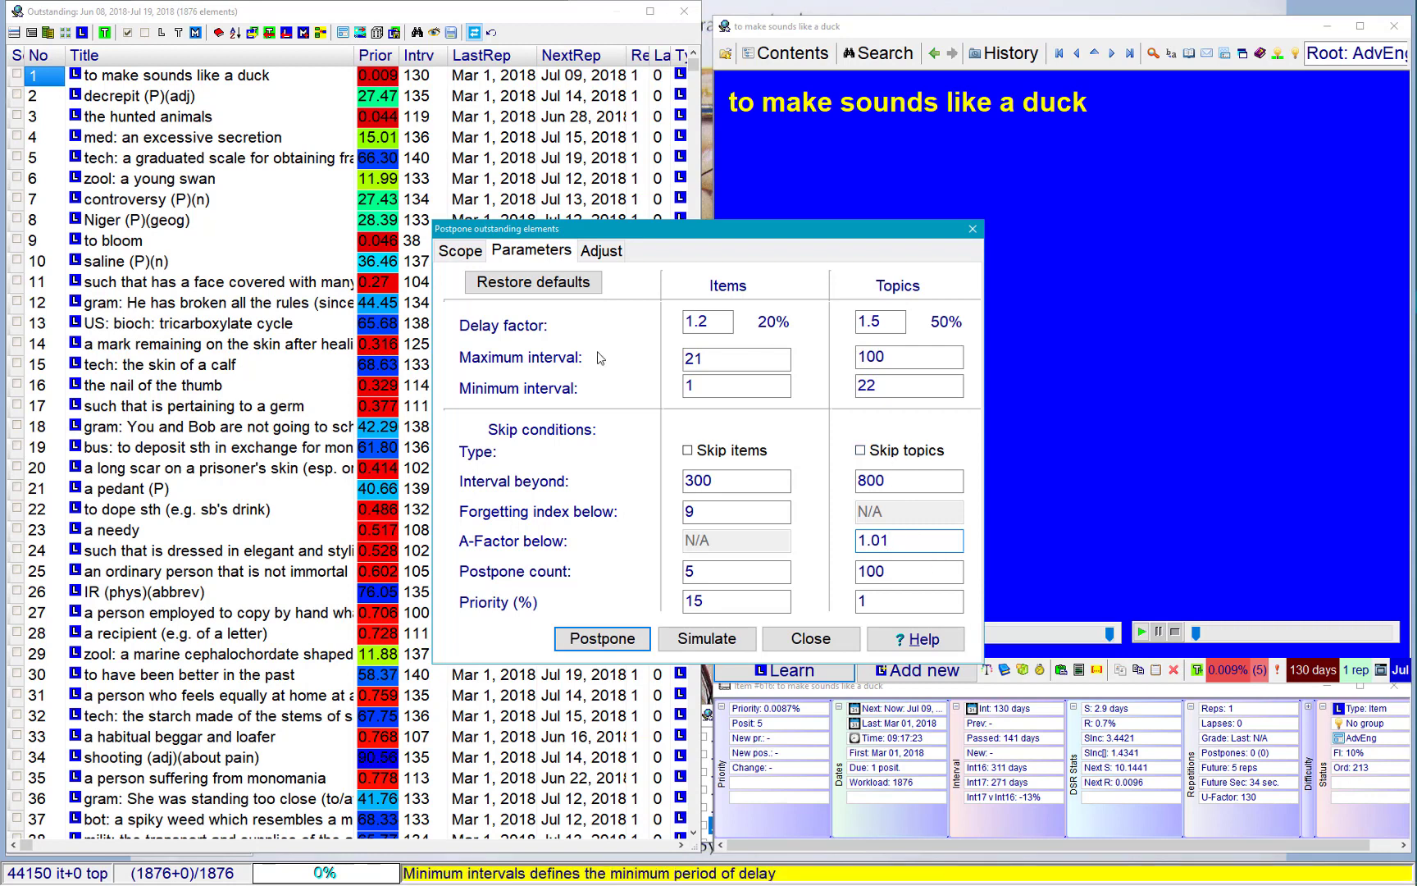
click(612, 256)
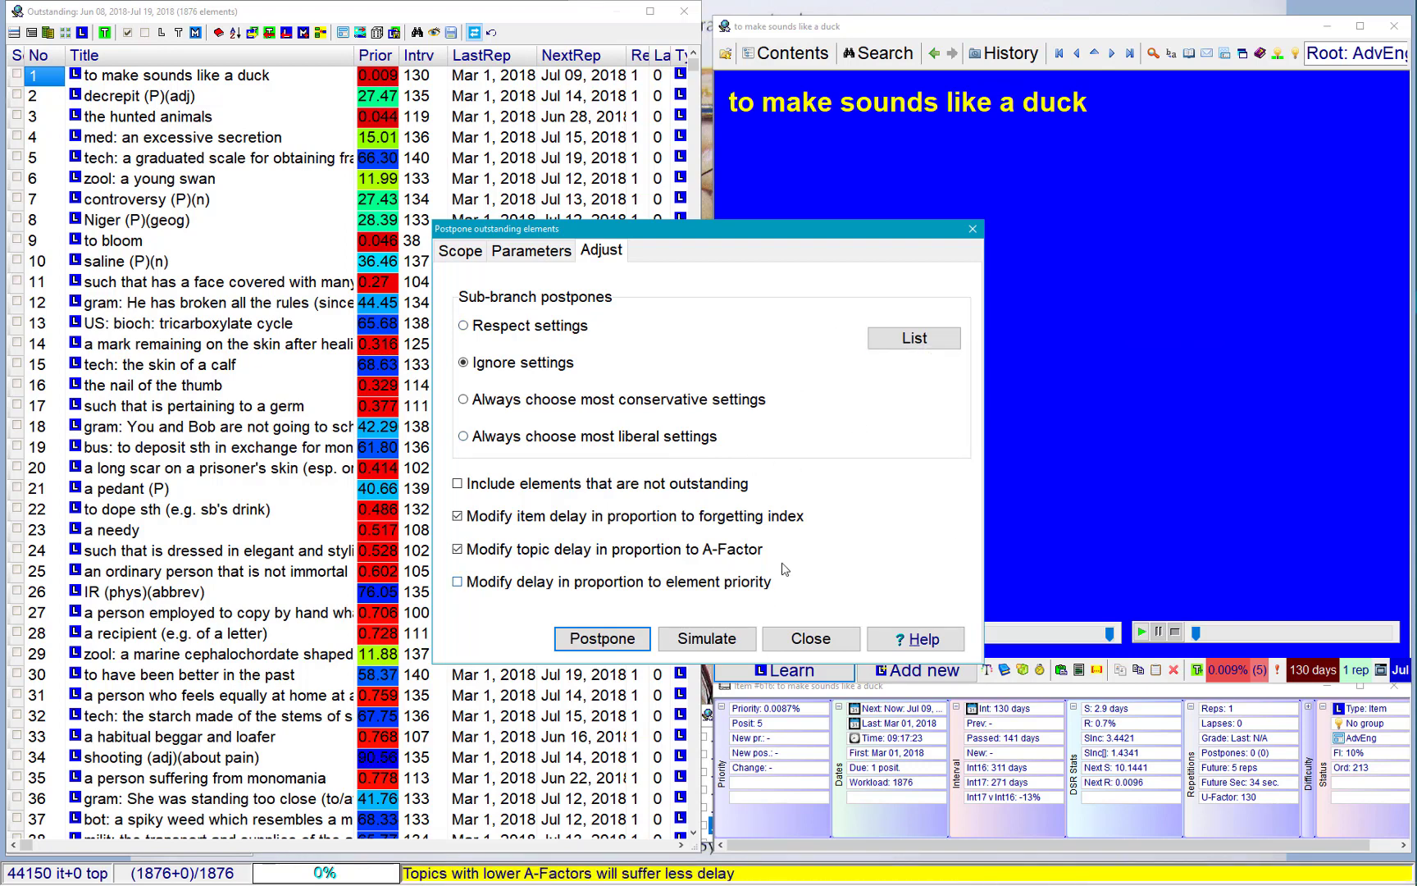
Simulate the postpone (1851 elements, 17.6-day average delay), then return to the Scope settings.
click(532, 251)
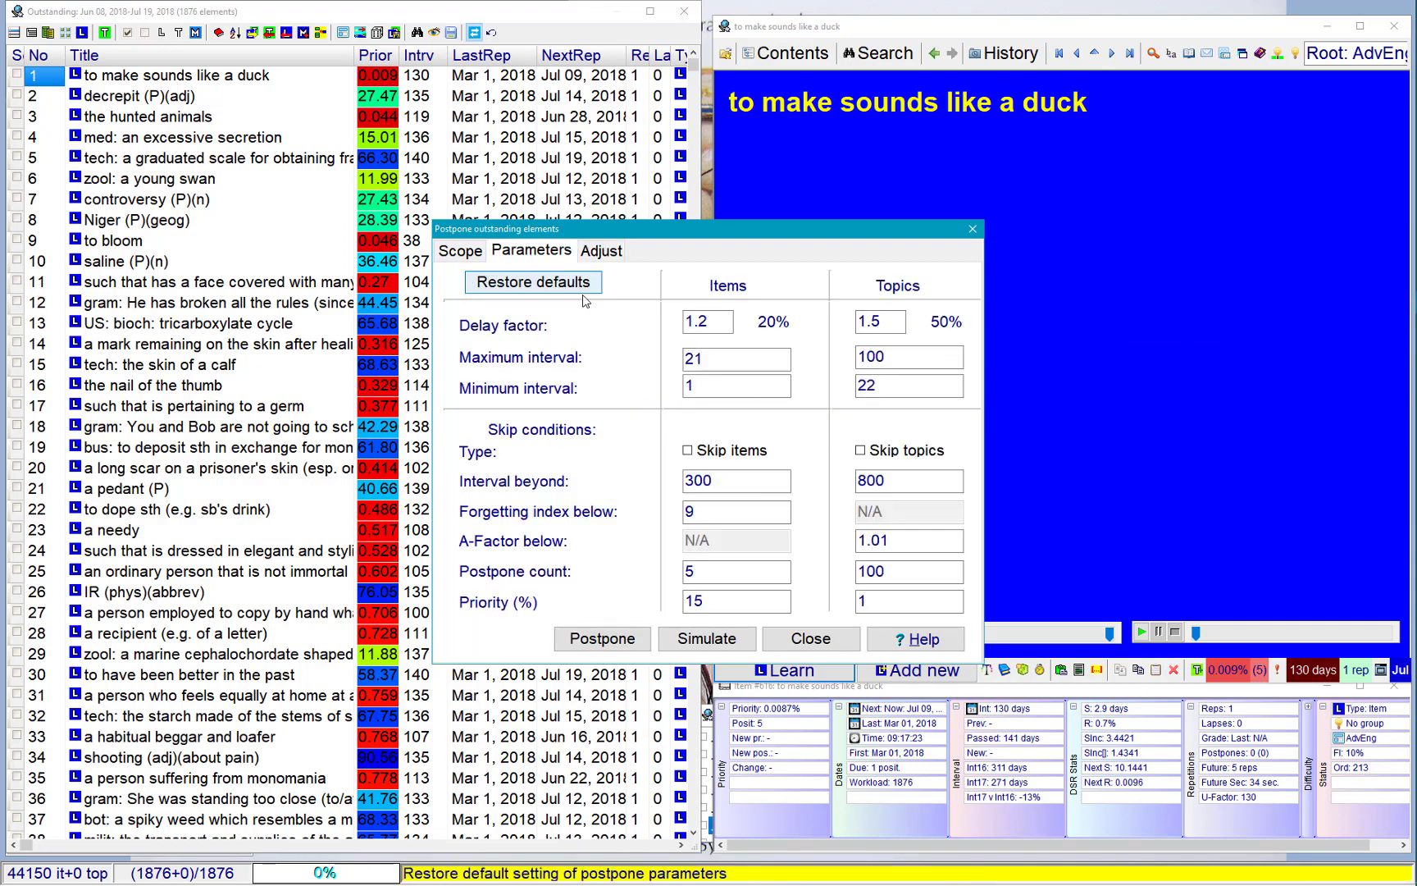
click(463, 254)
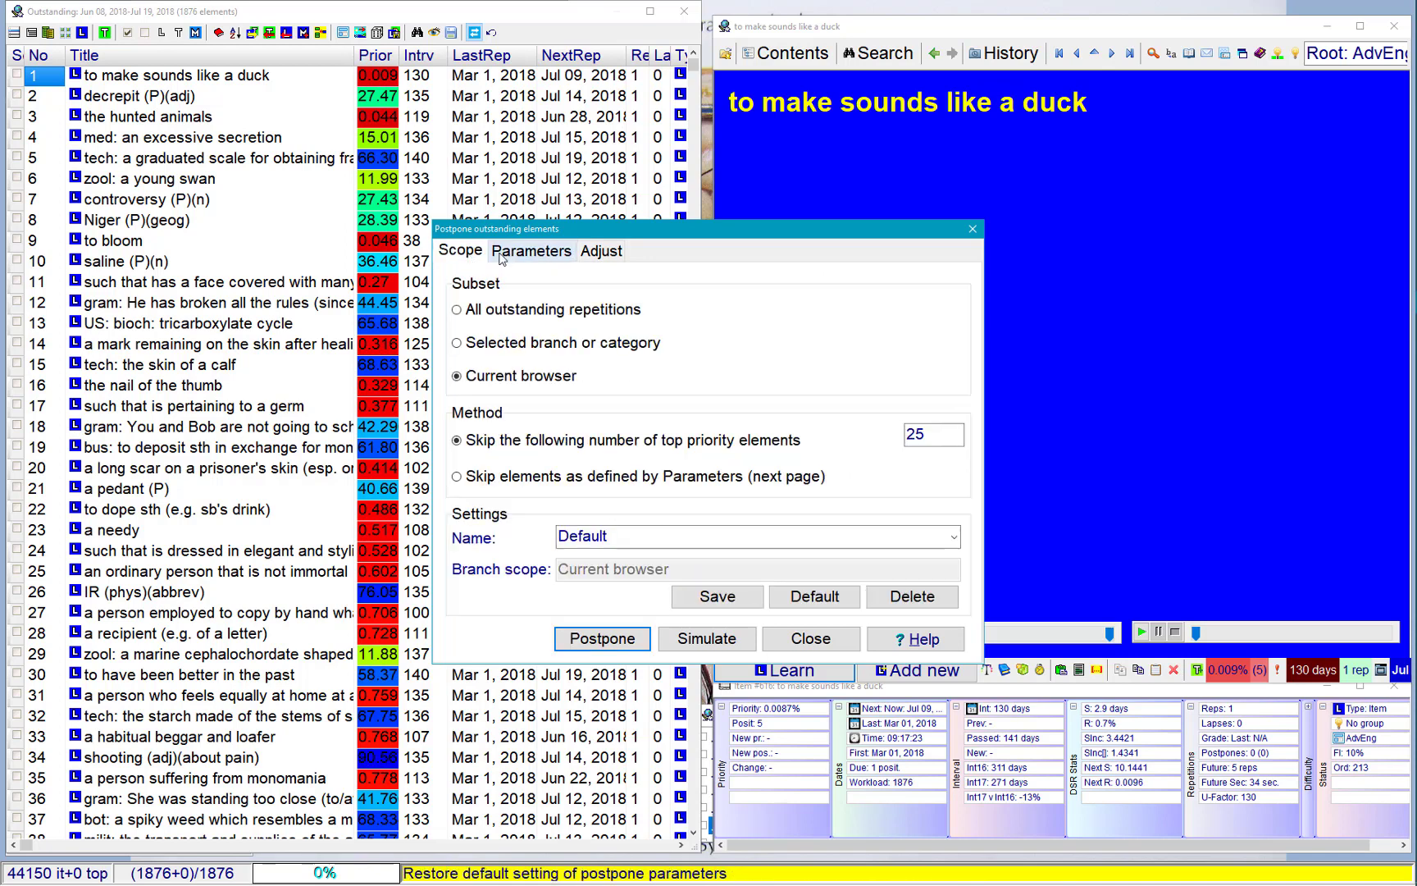
click(530, 252)
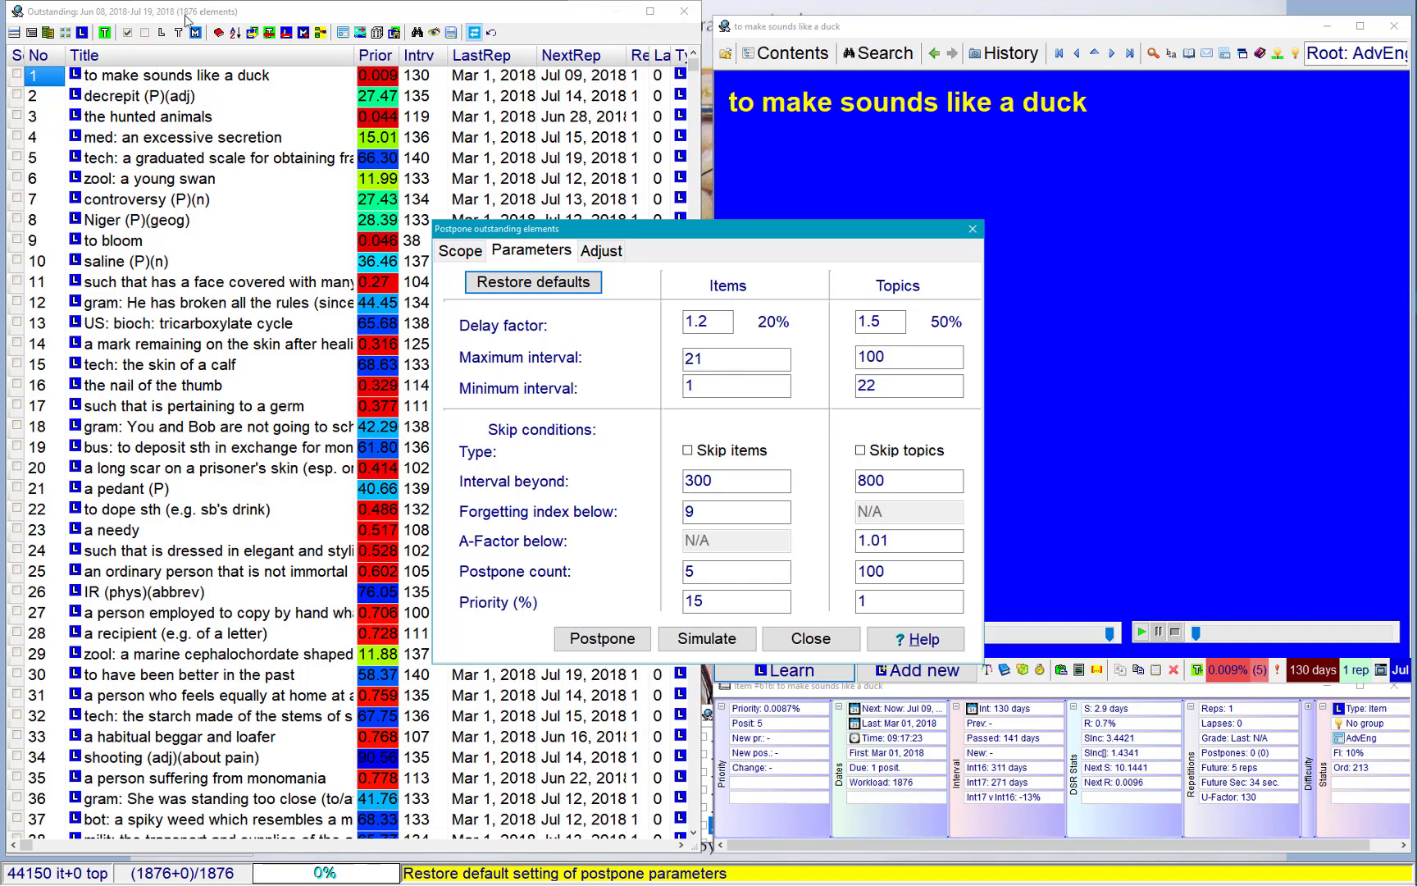
click(728, 645)
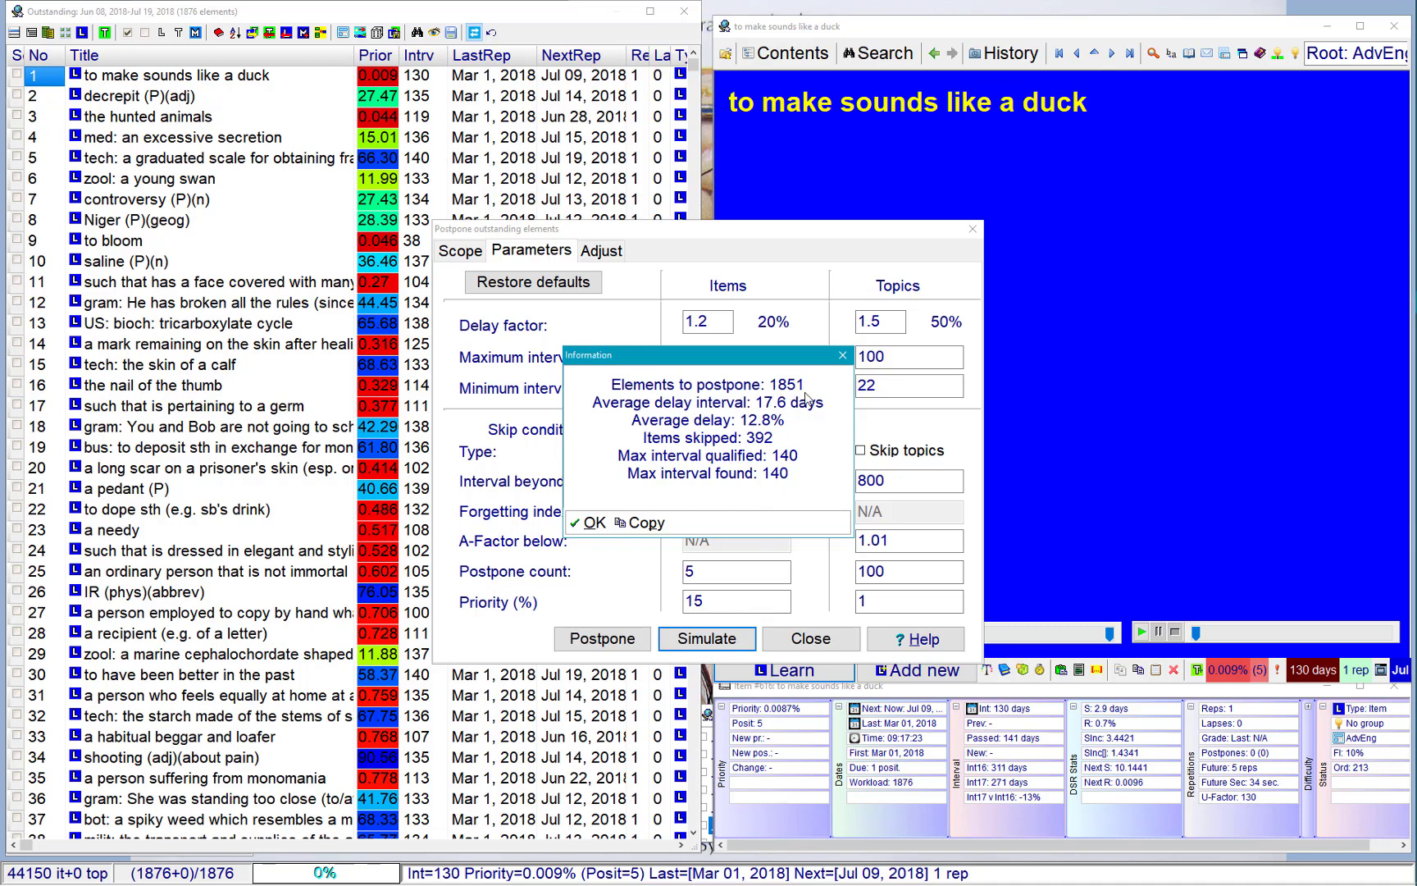
click(592, 522)
click(468, 252)
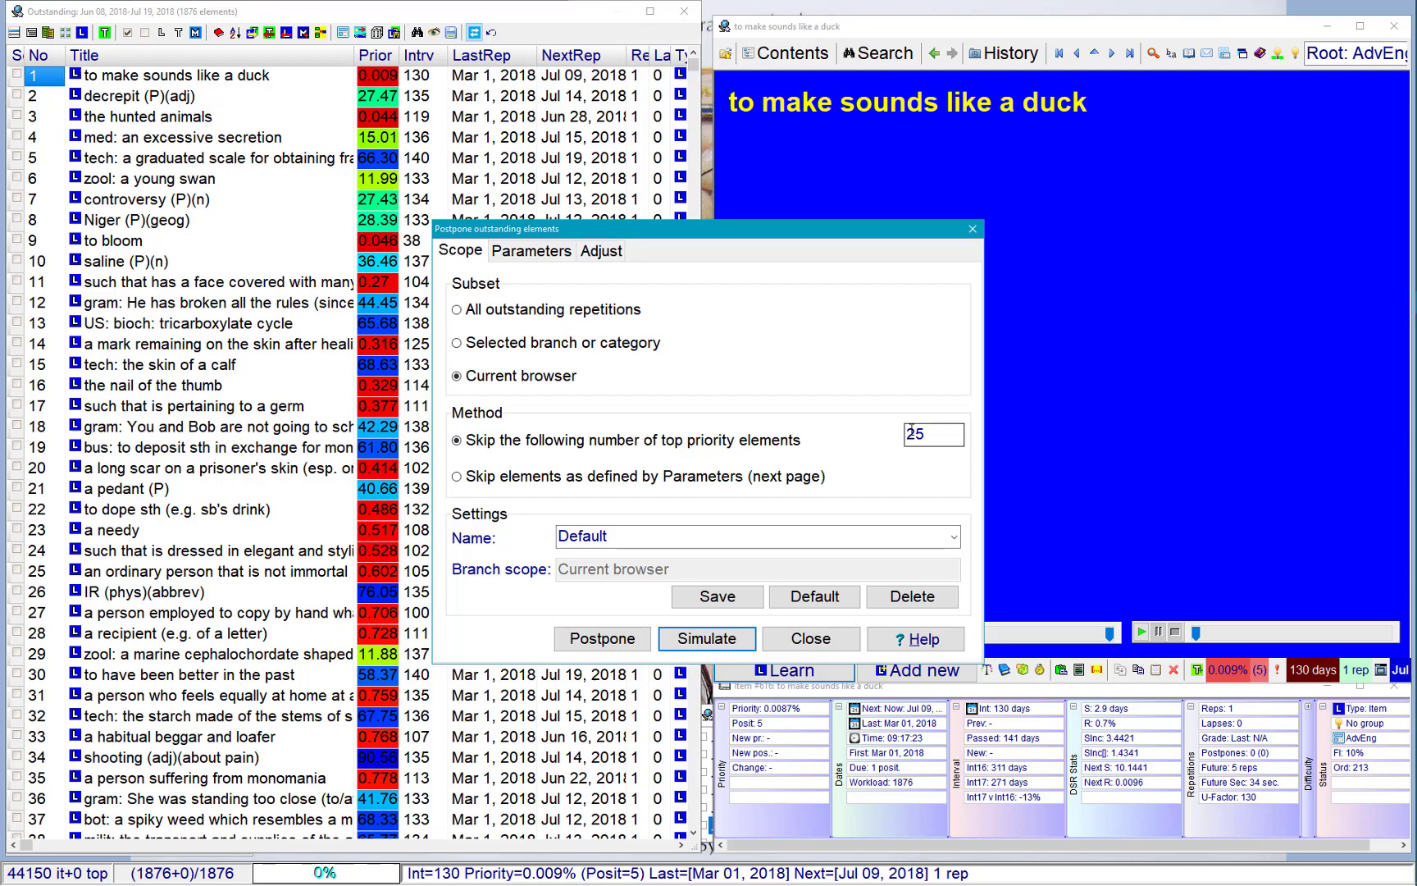
Postpone 1851 outstanding elements, leaving only the 25 top-priority elements.
click(531, 251)
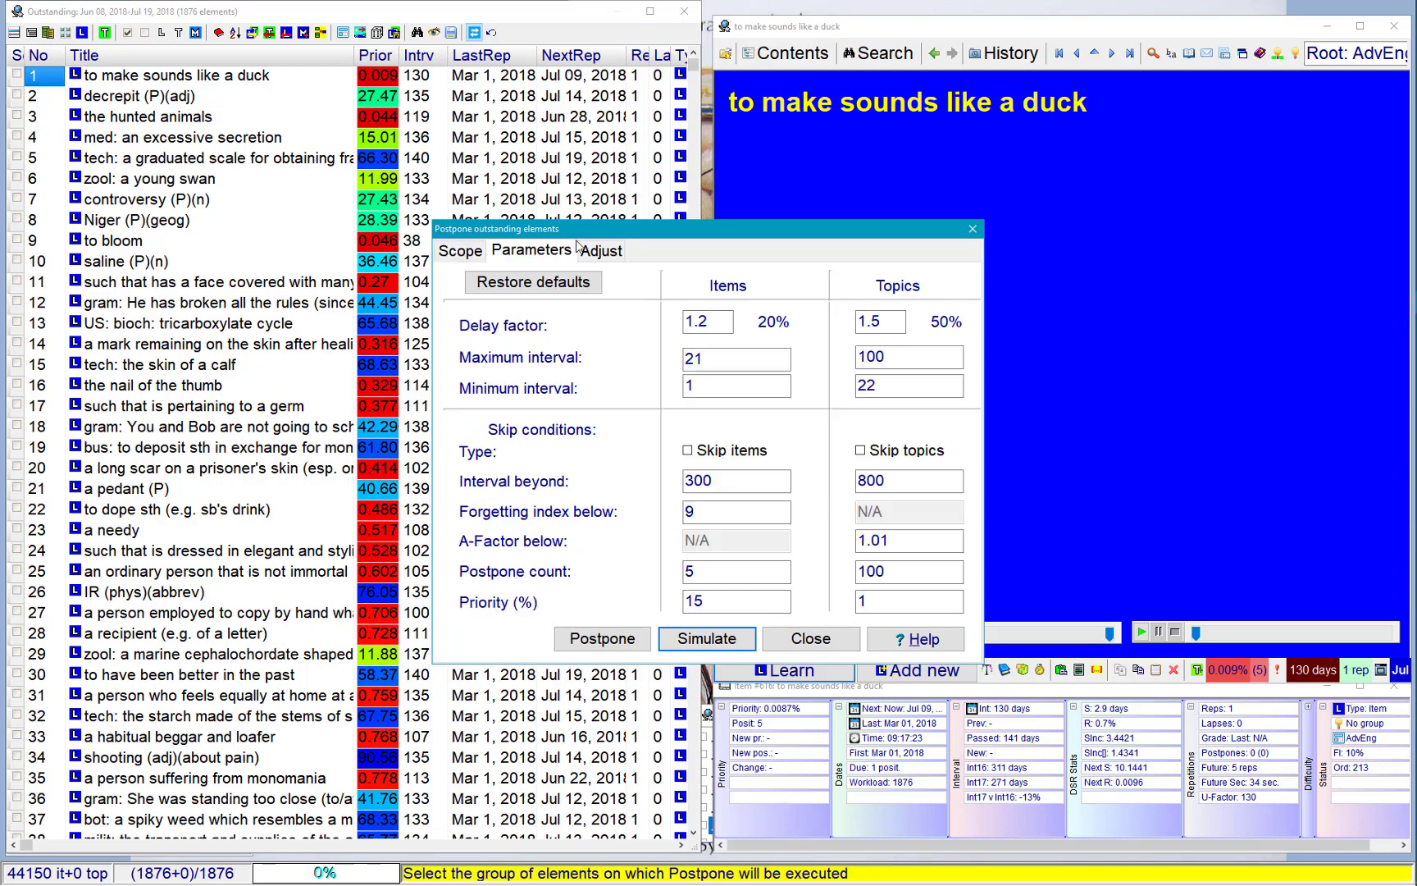
click(463, 252)
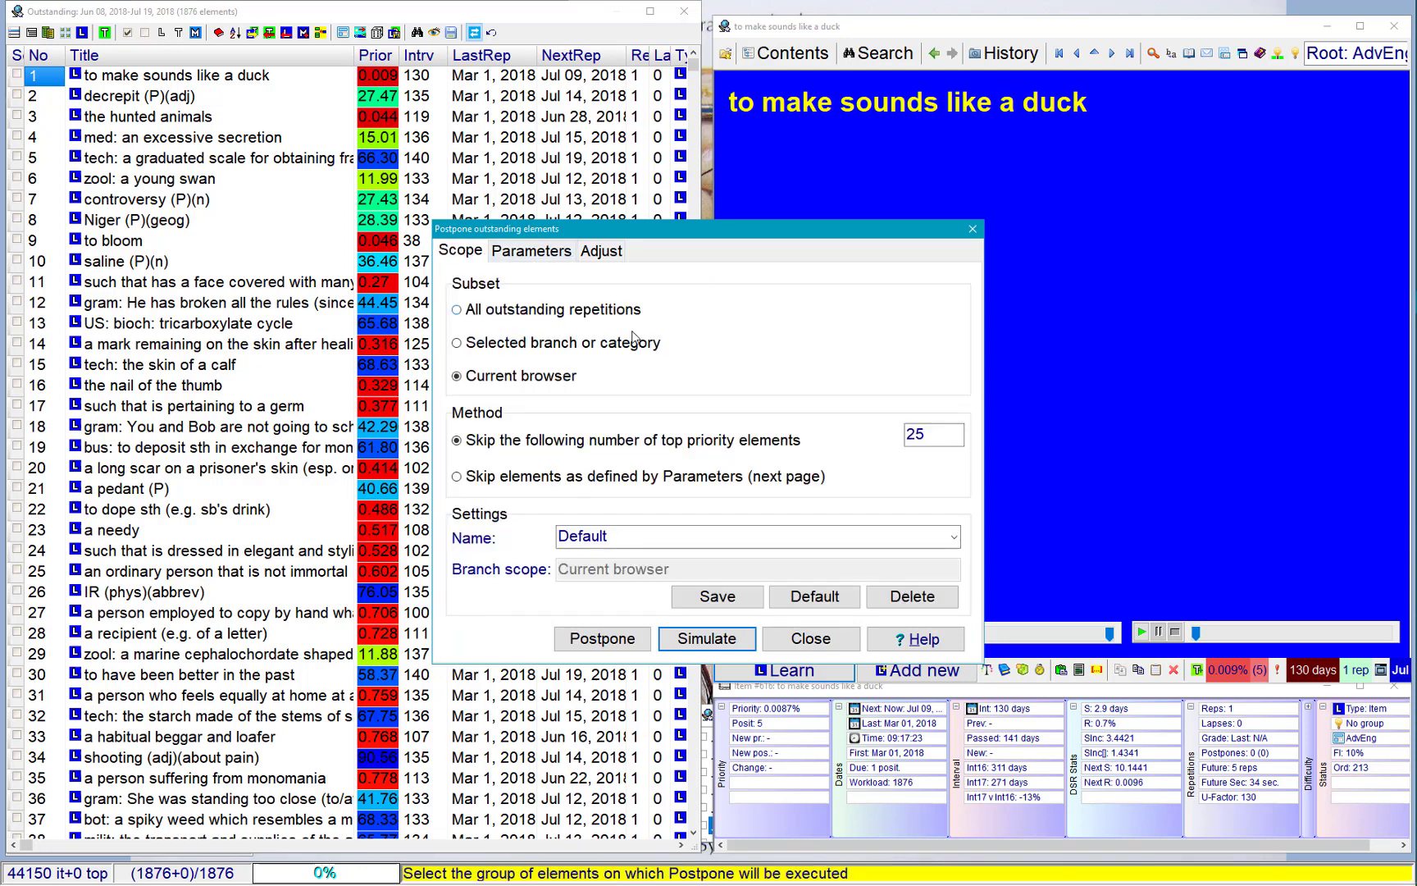
click(630, 644)
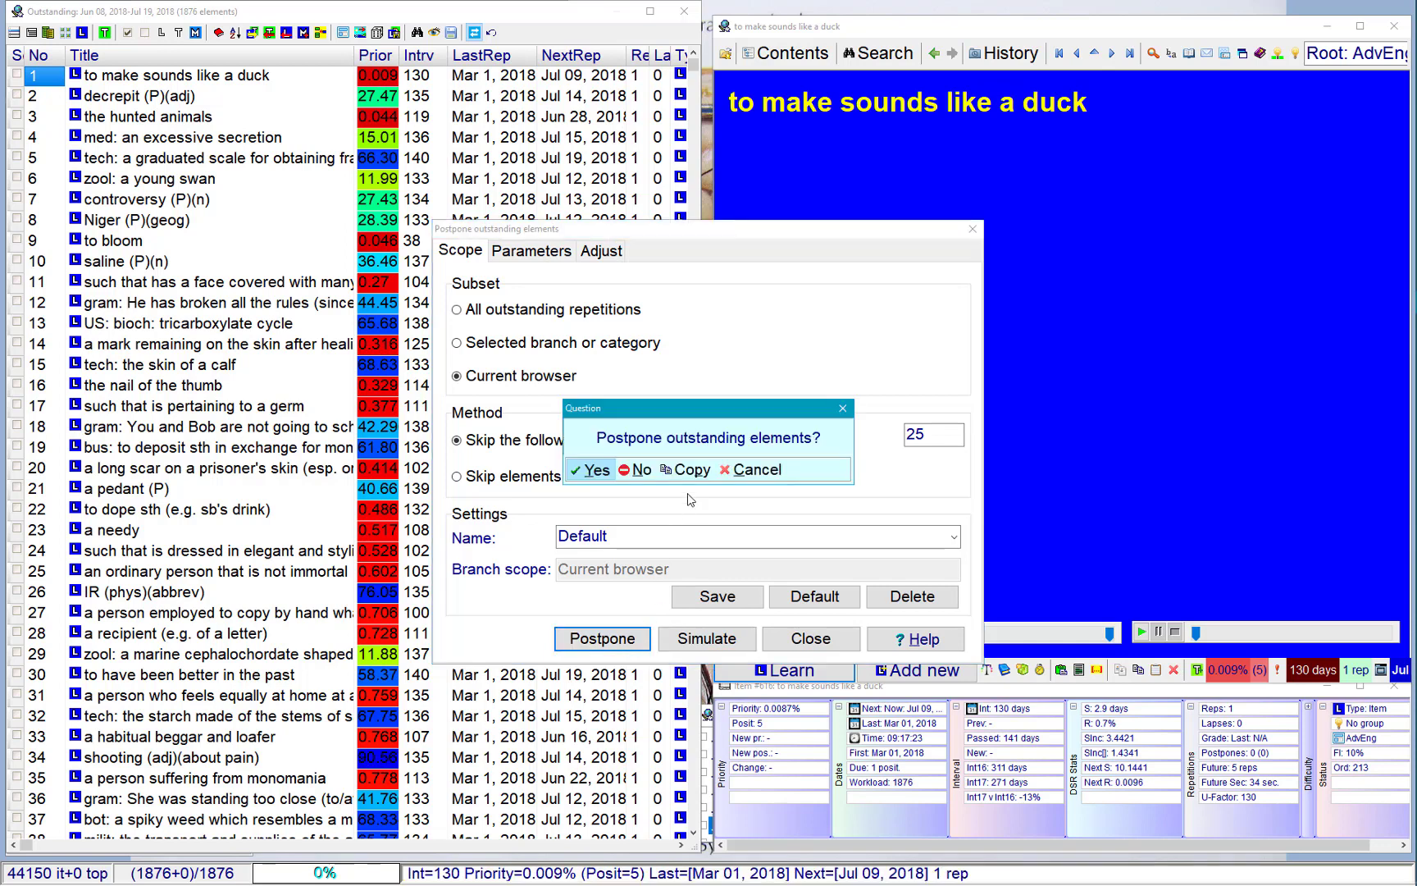
click(603, 474)
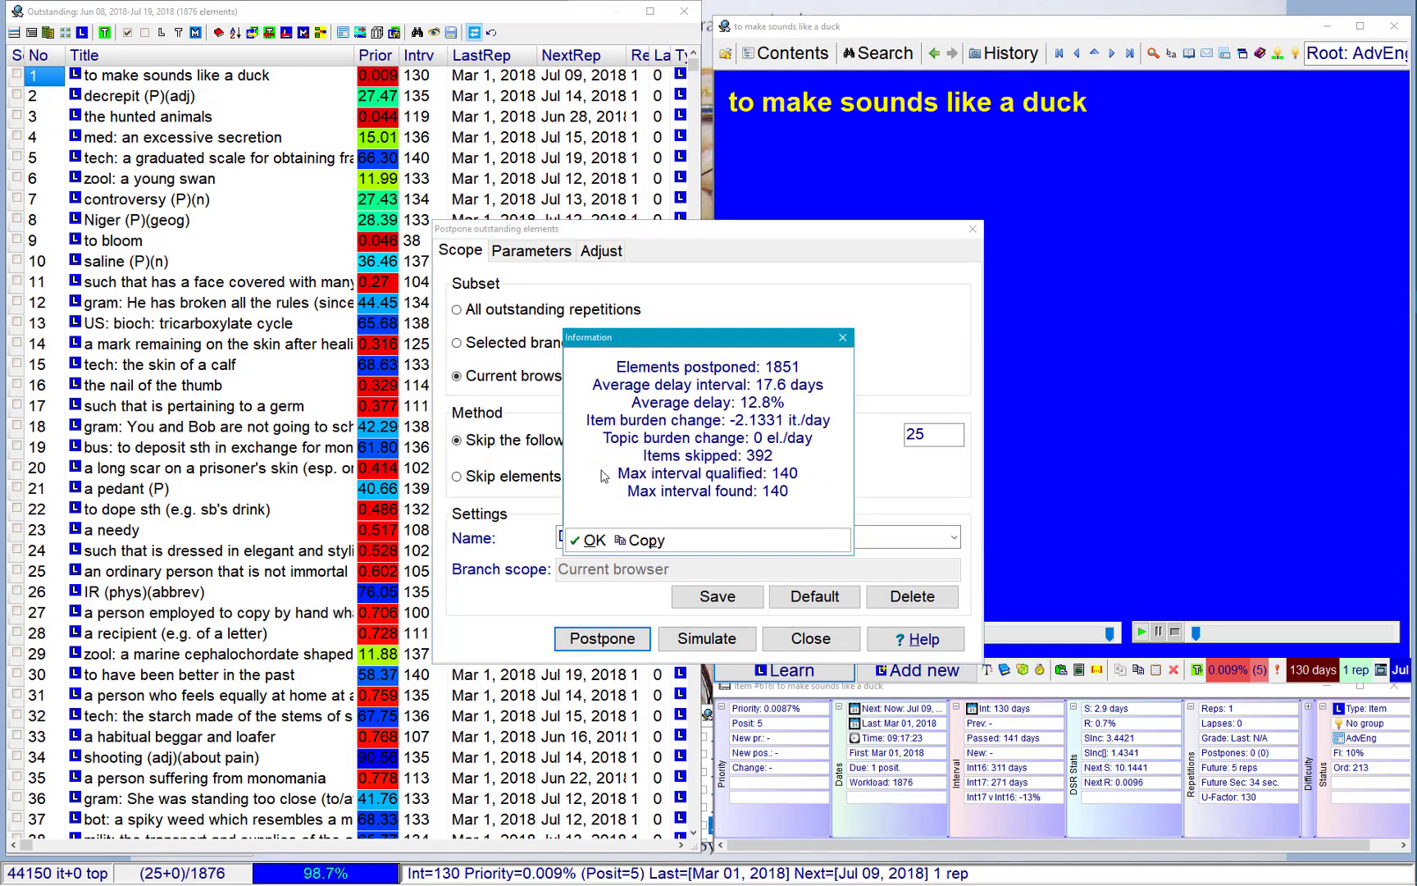
key(Return)
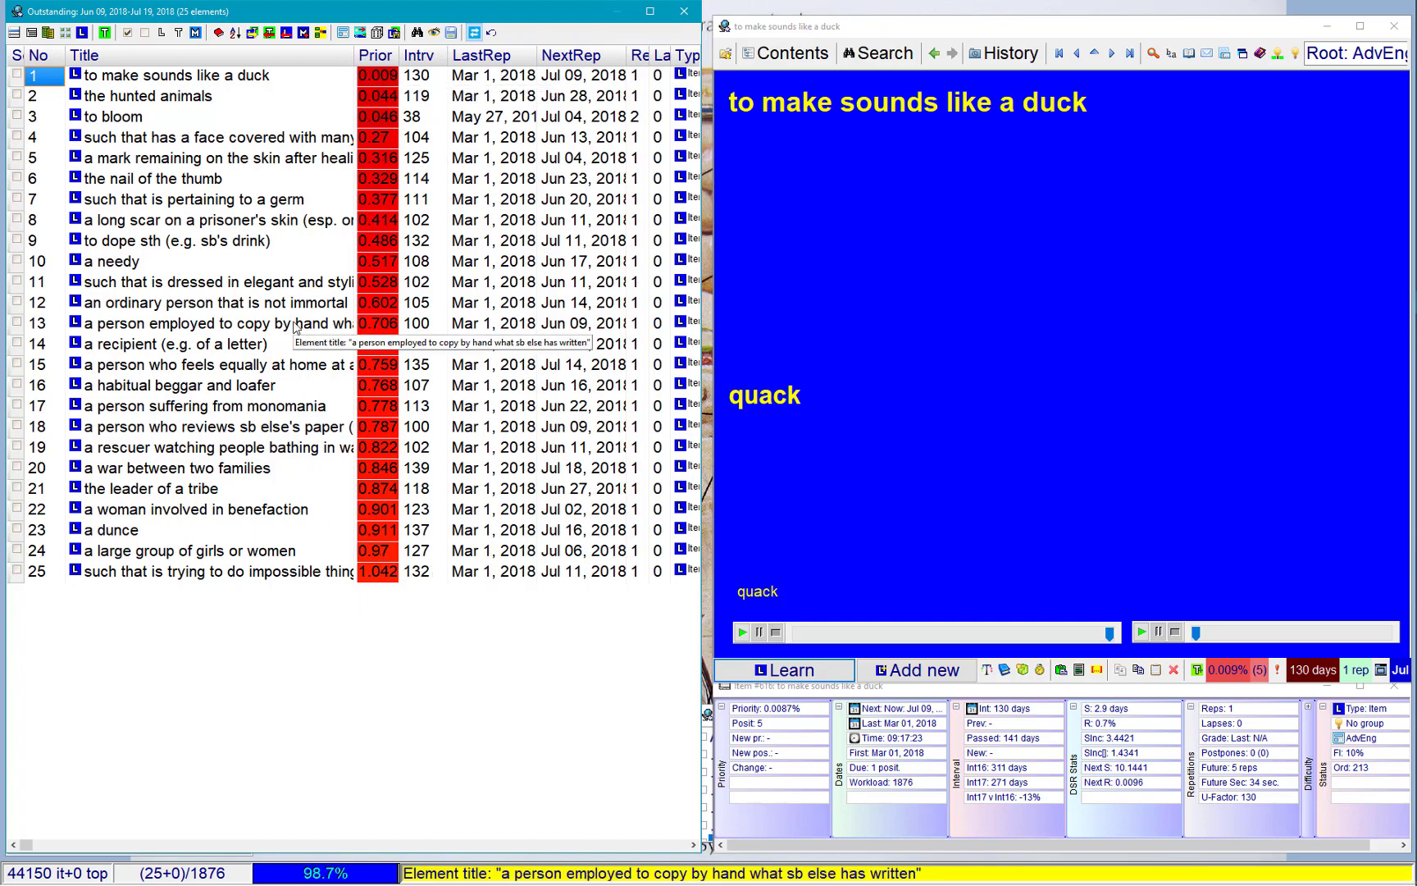
Close the Outstanding browser and enable Auto-postpone from Learn > Postpone.
key(Escape)
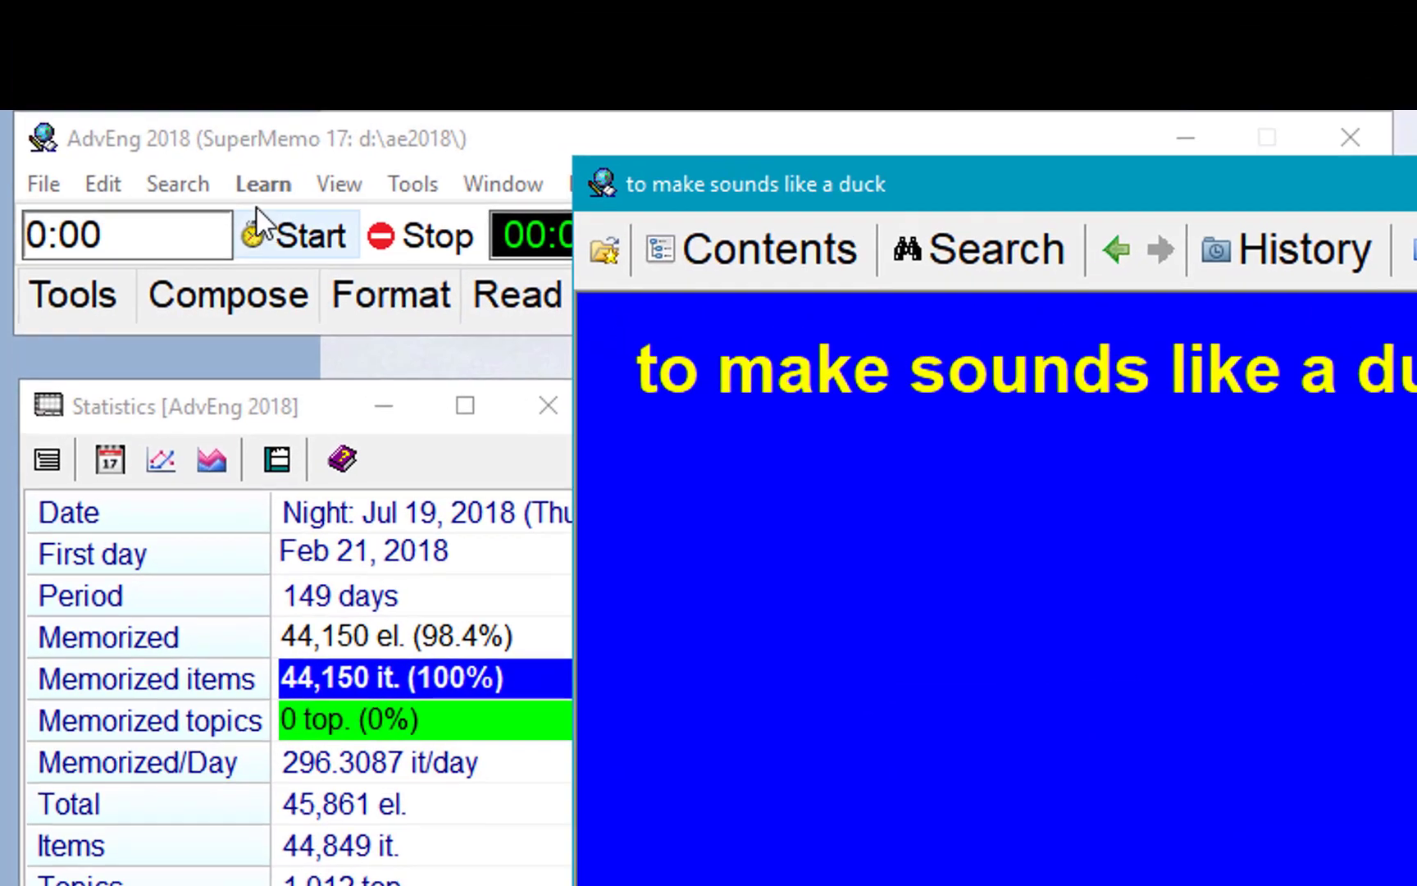
click(261, 186)
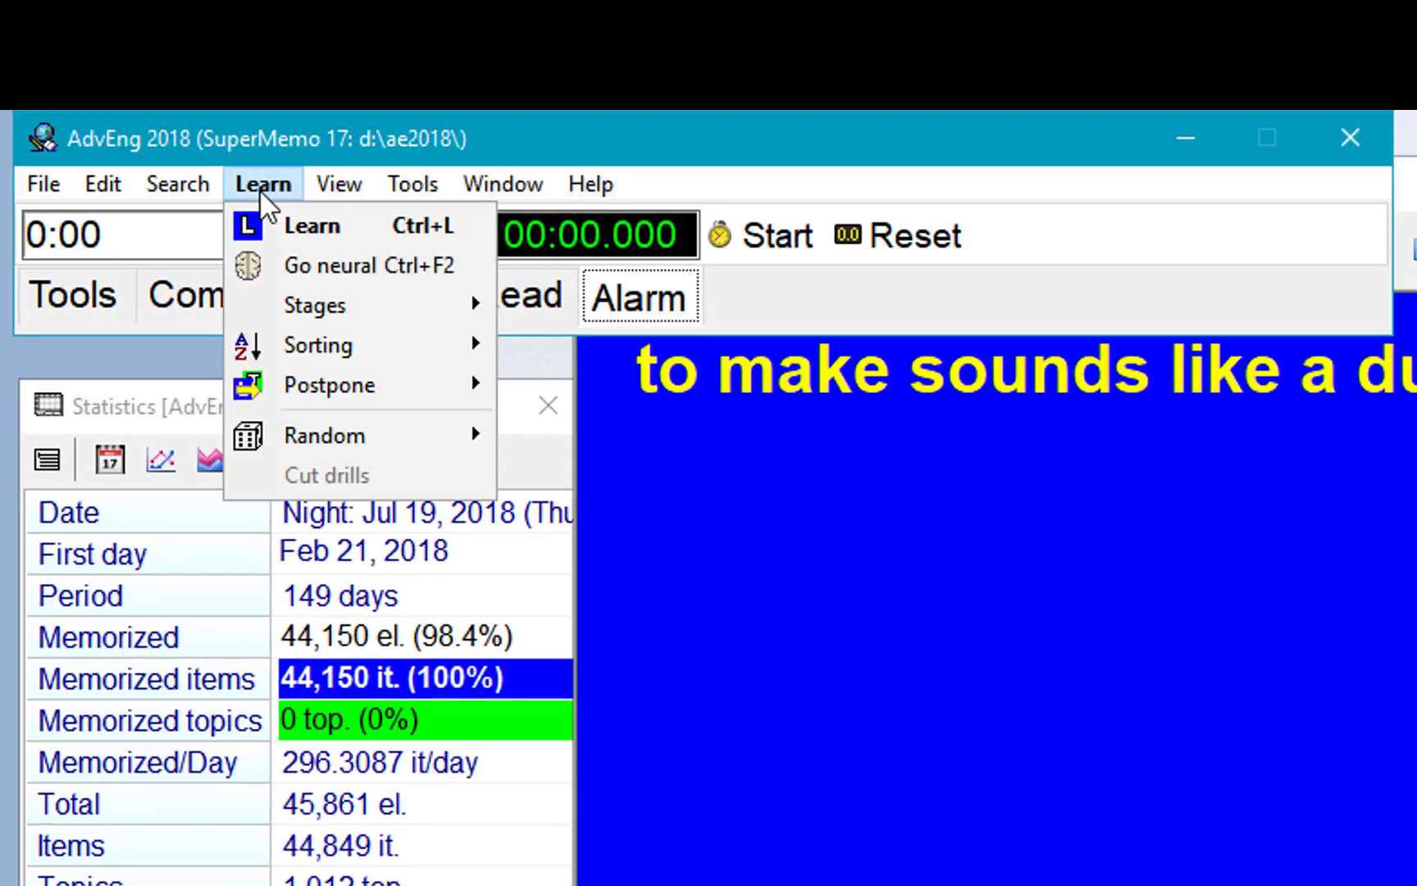
mouse_move(405, 400)
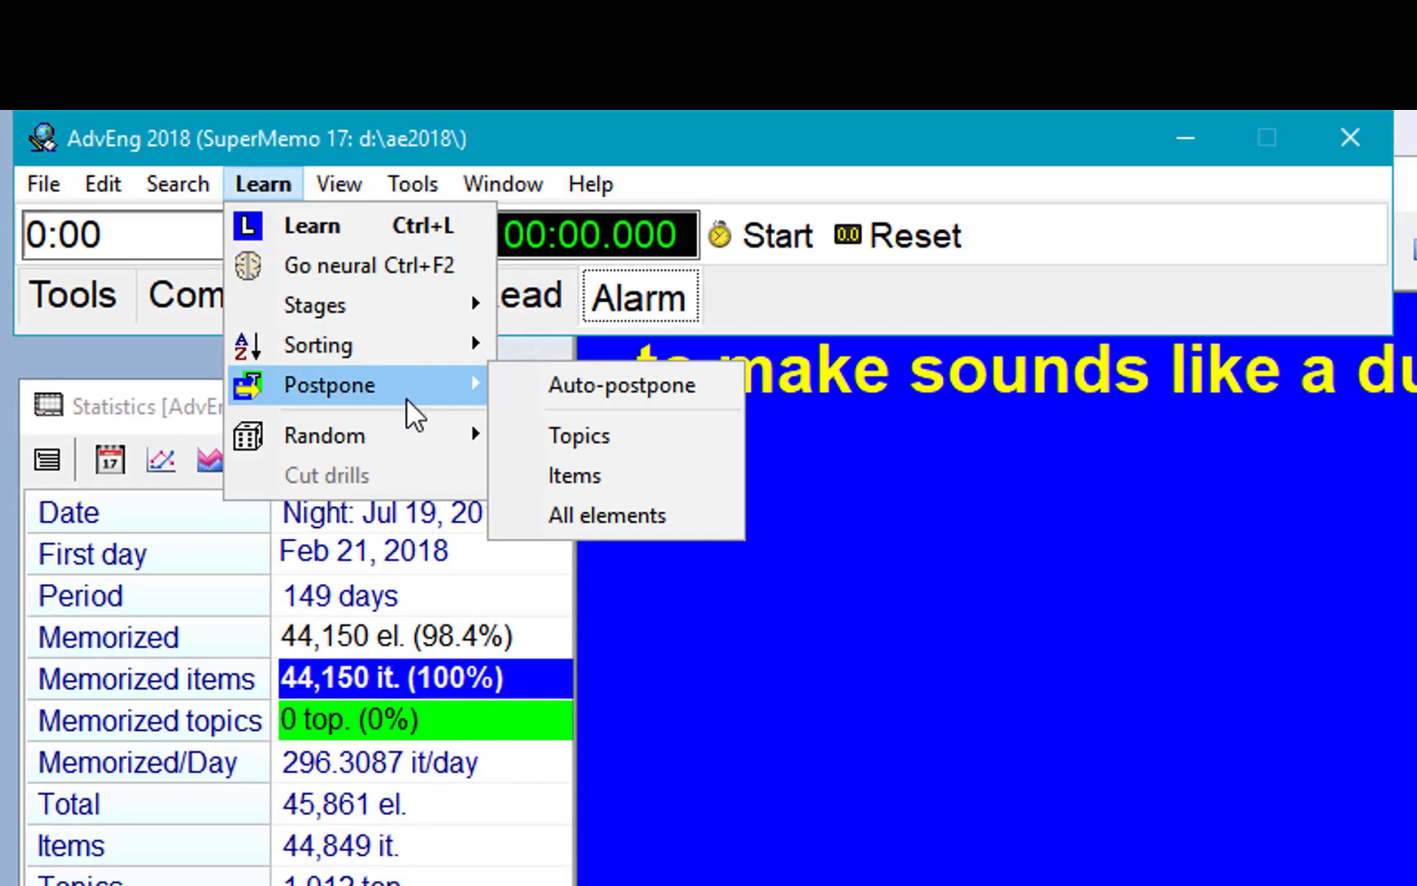
click(624, 386)
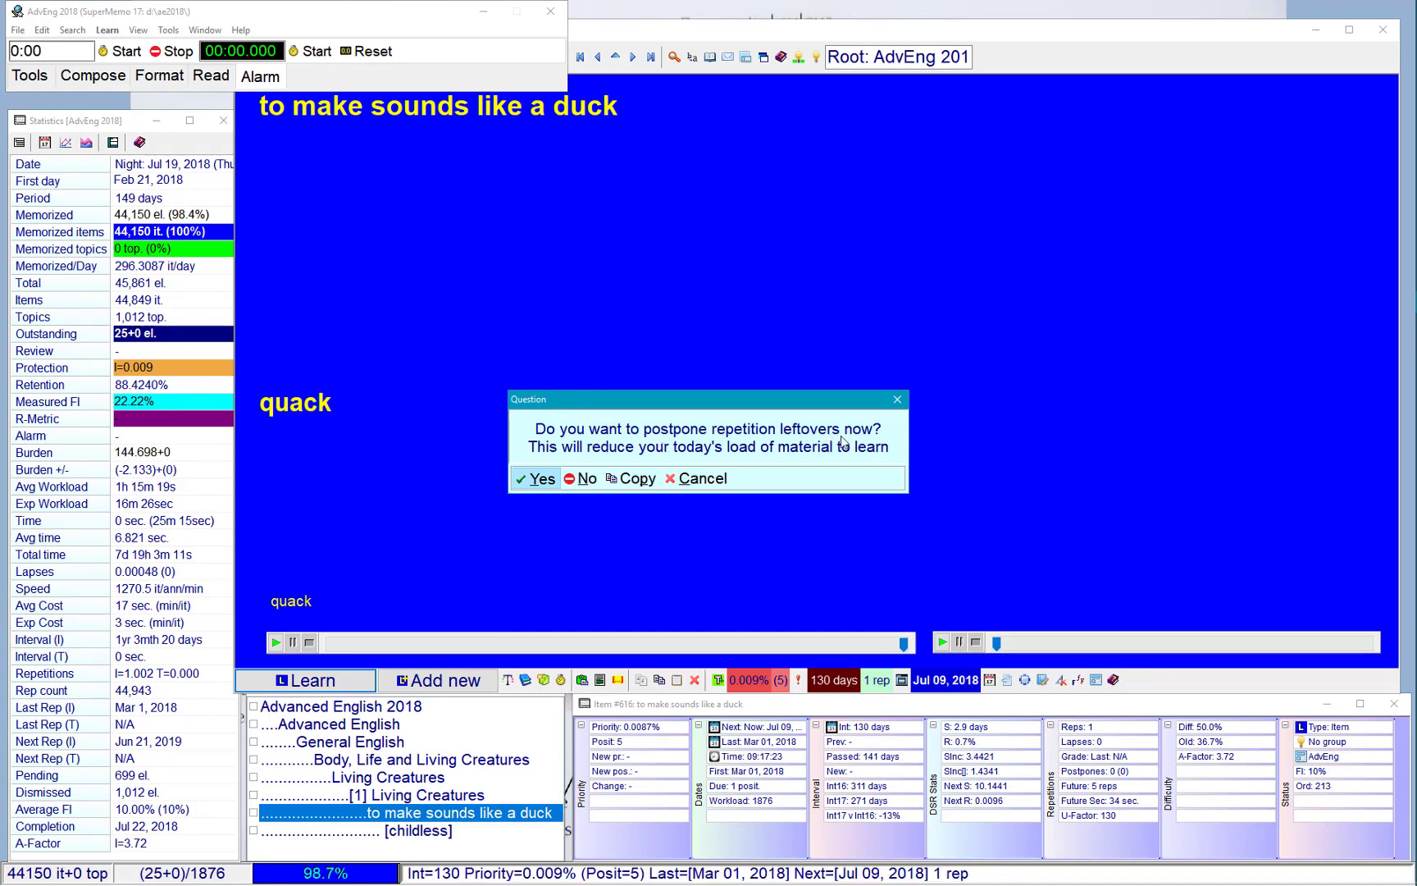
click(542, 479)
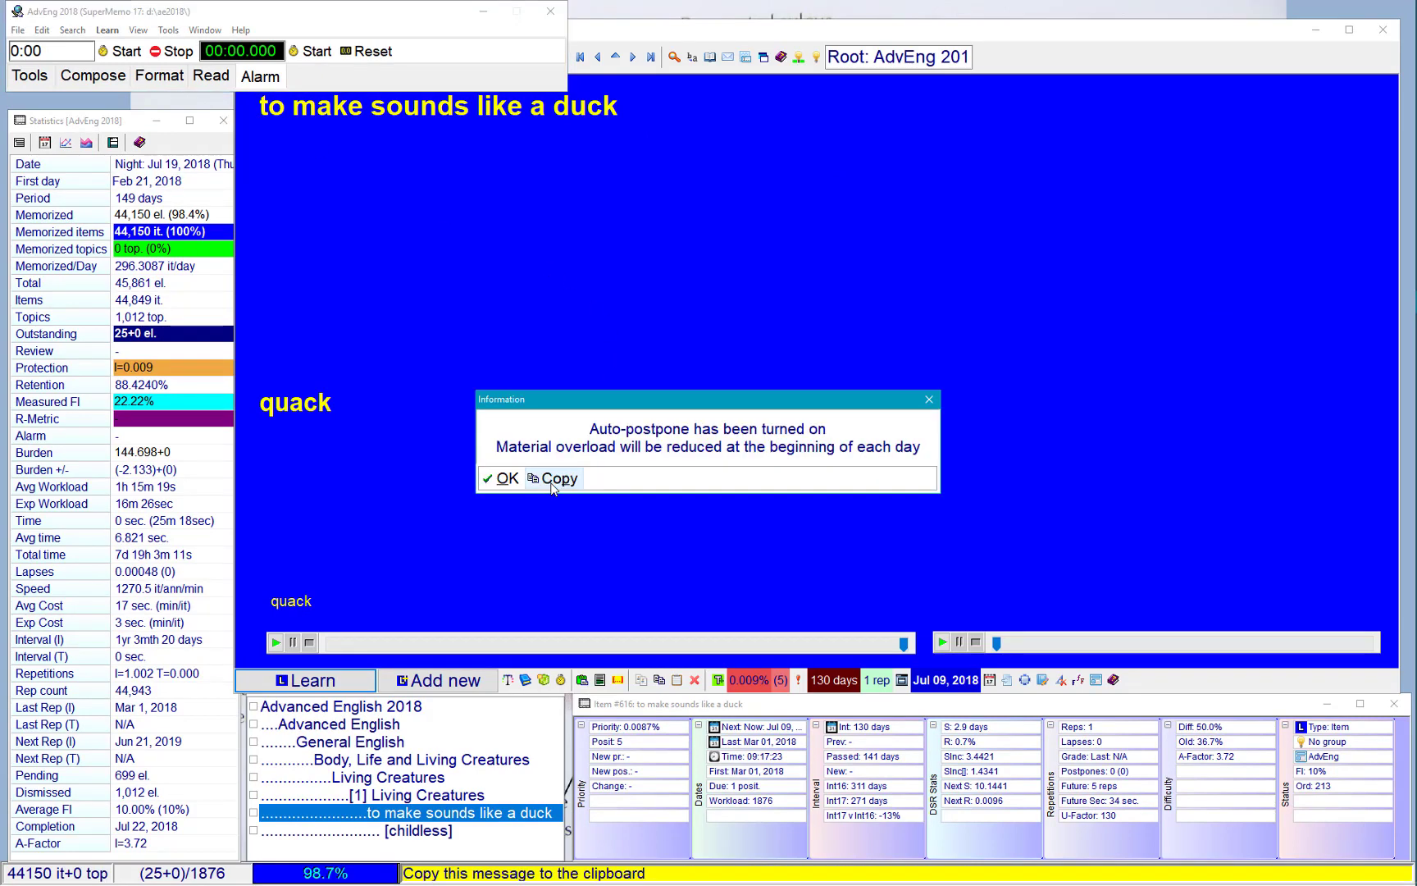
click(502, 479)
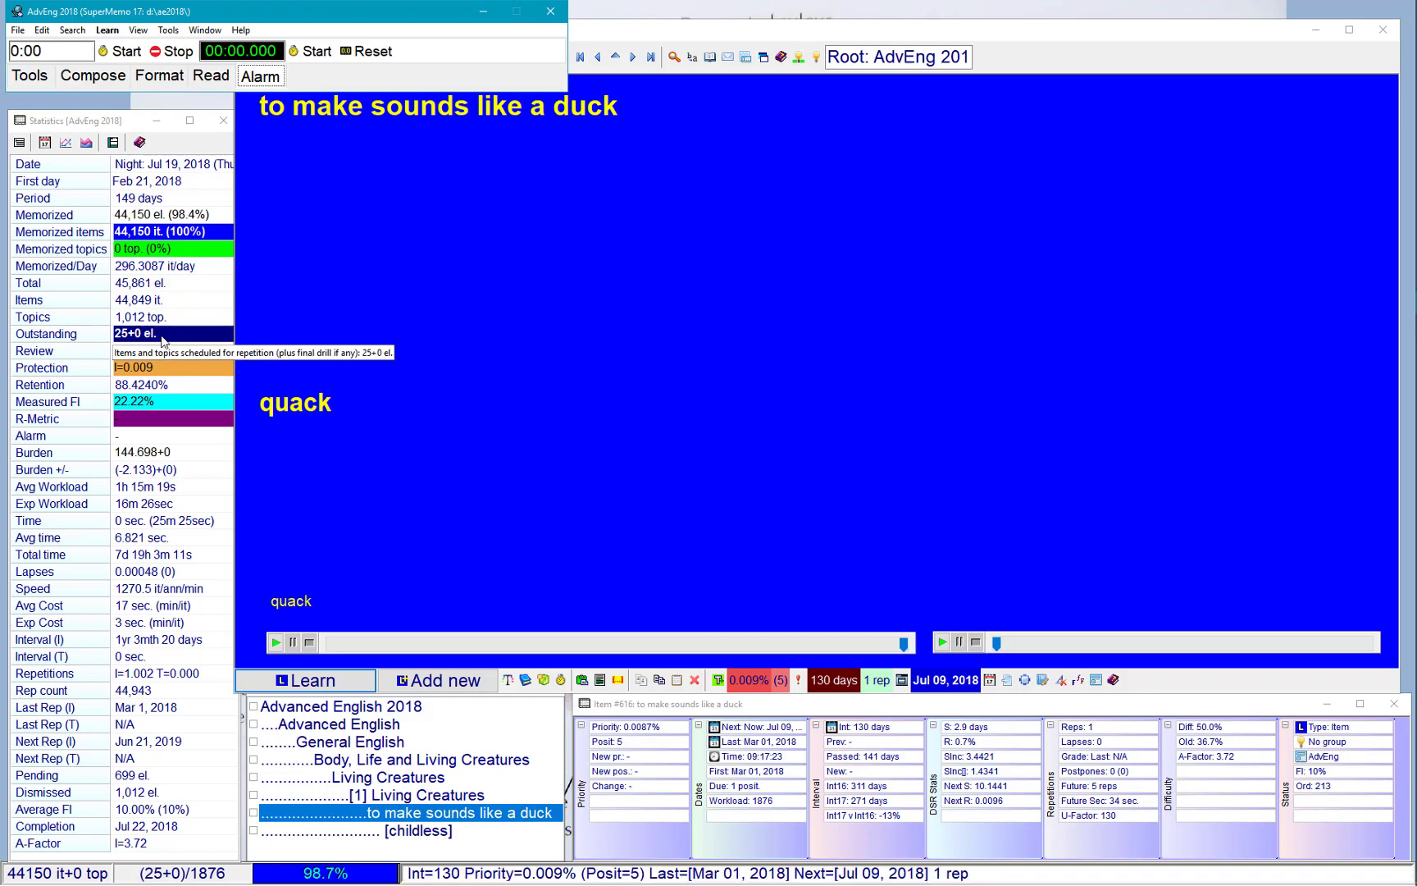
Grade the 'to make sounds like a duck' item Good, then view the Postpone Adjust page.
click(591, 90)
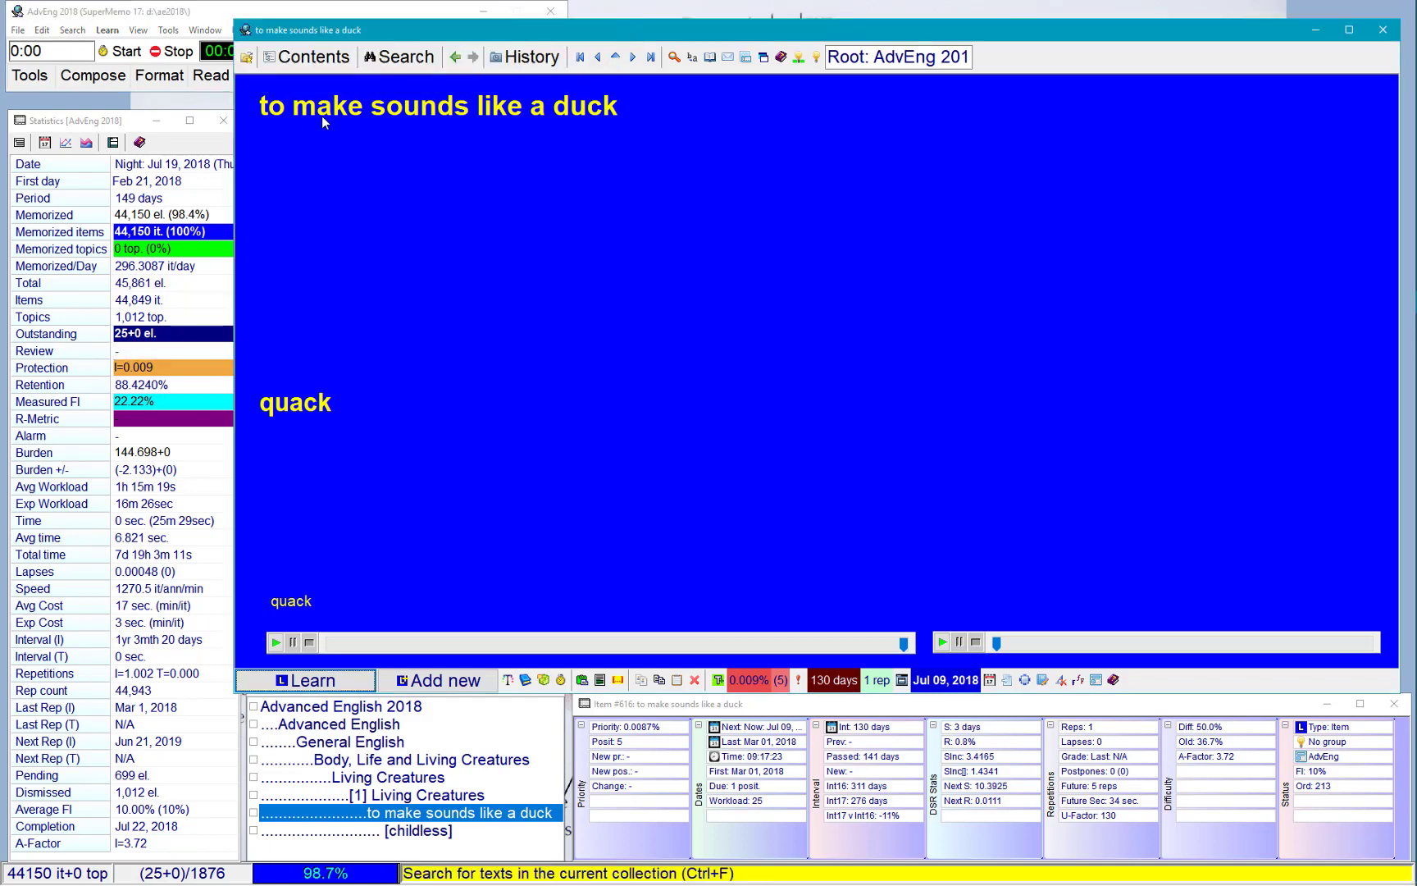
click(317, 682)
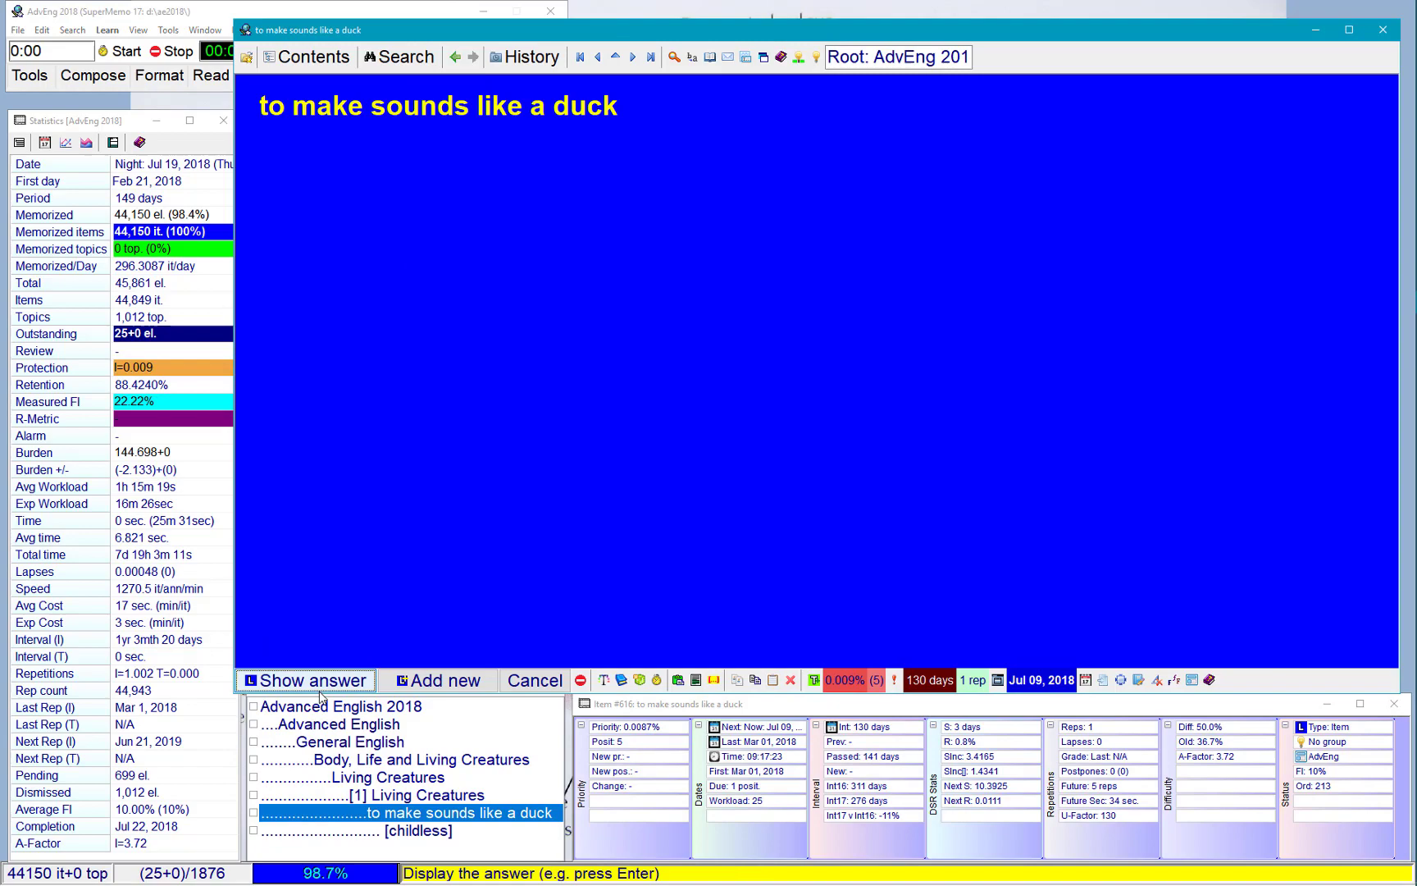
click(331, 682)
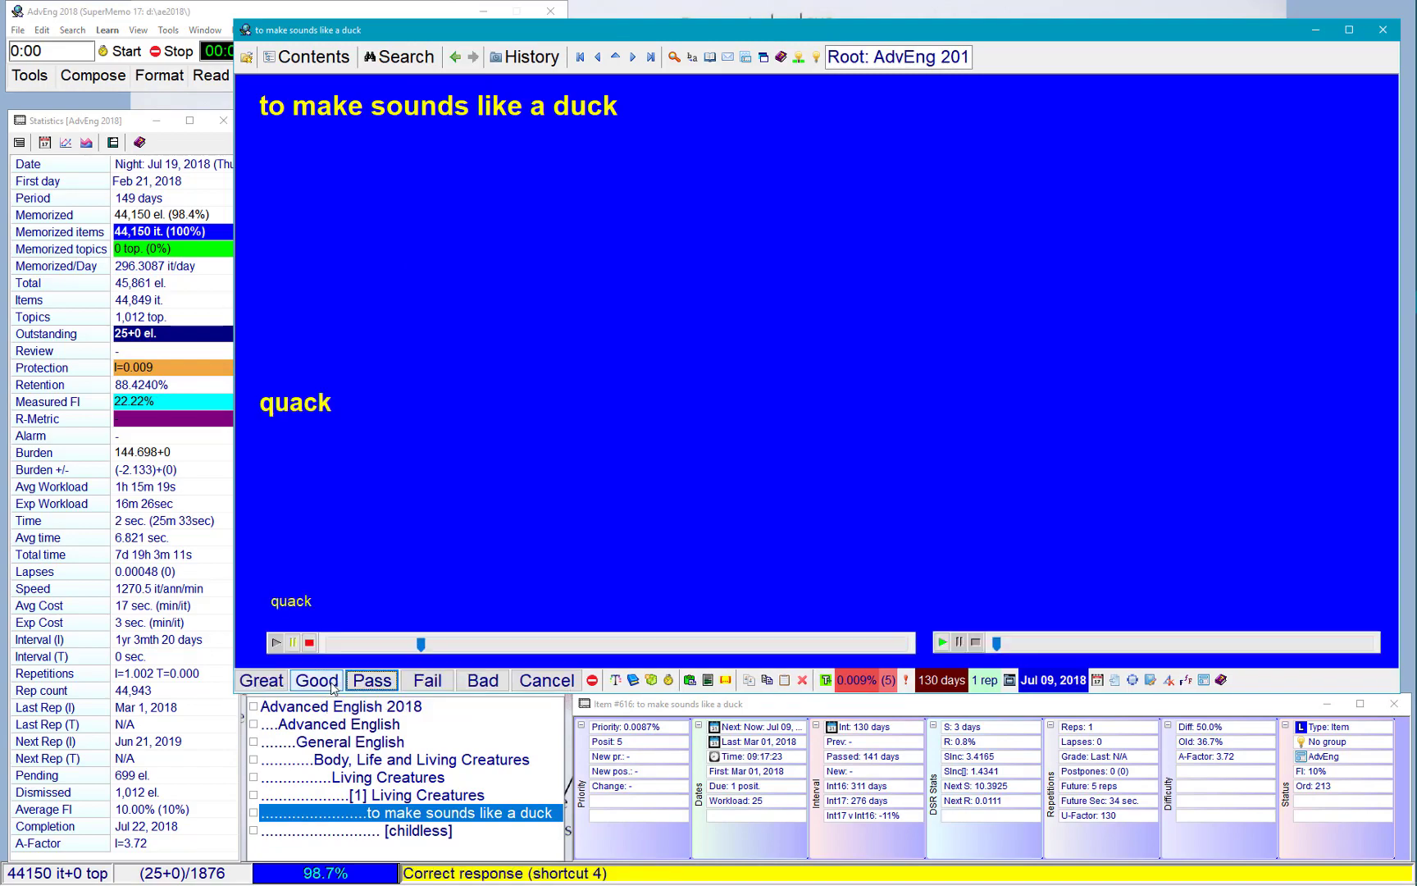
click(324, 685)
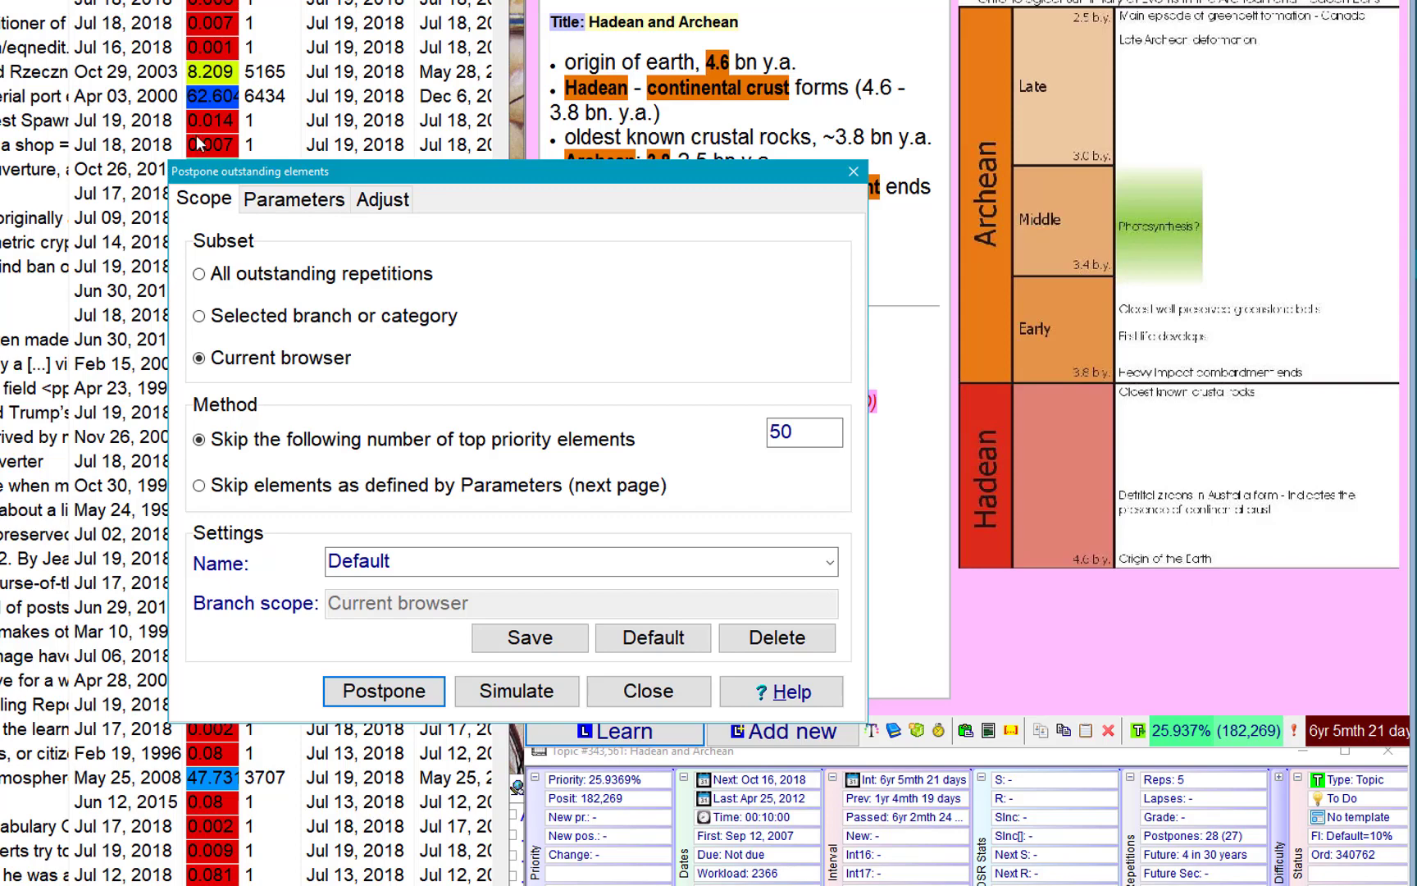
click(383, 205)
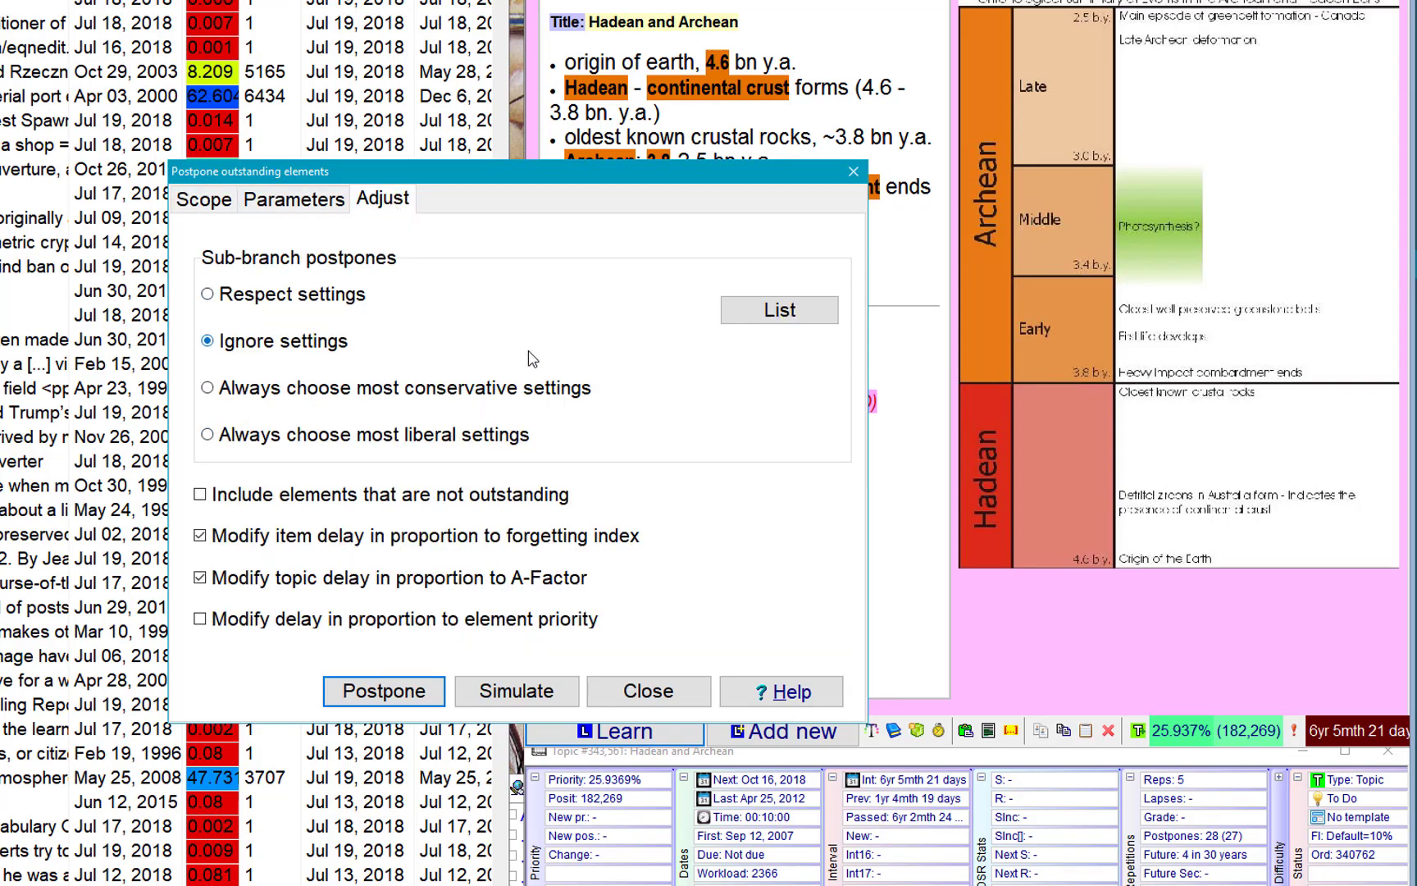
List the branch postpone settings, then load the Ultimate preset on the Scope page.
click(781, 316)
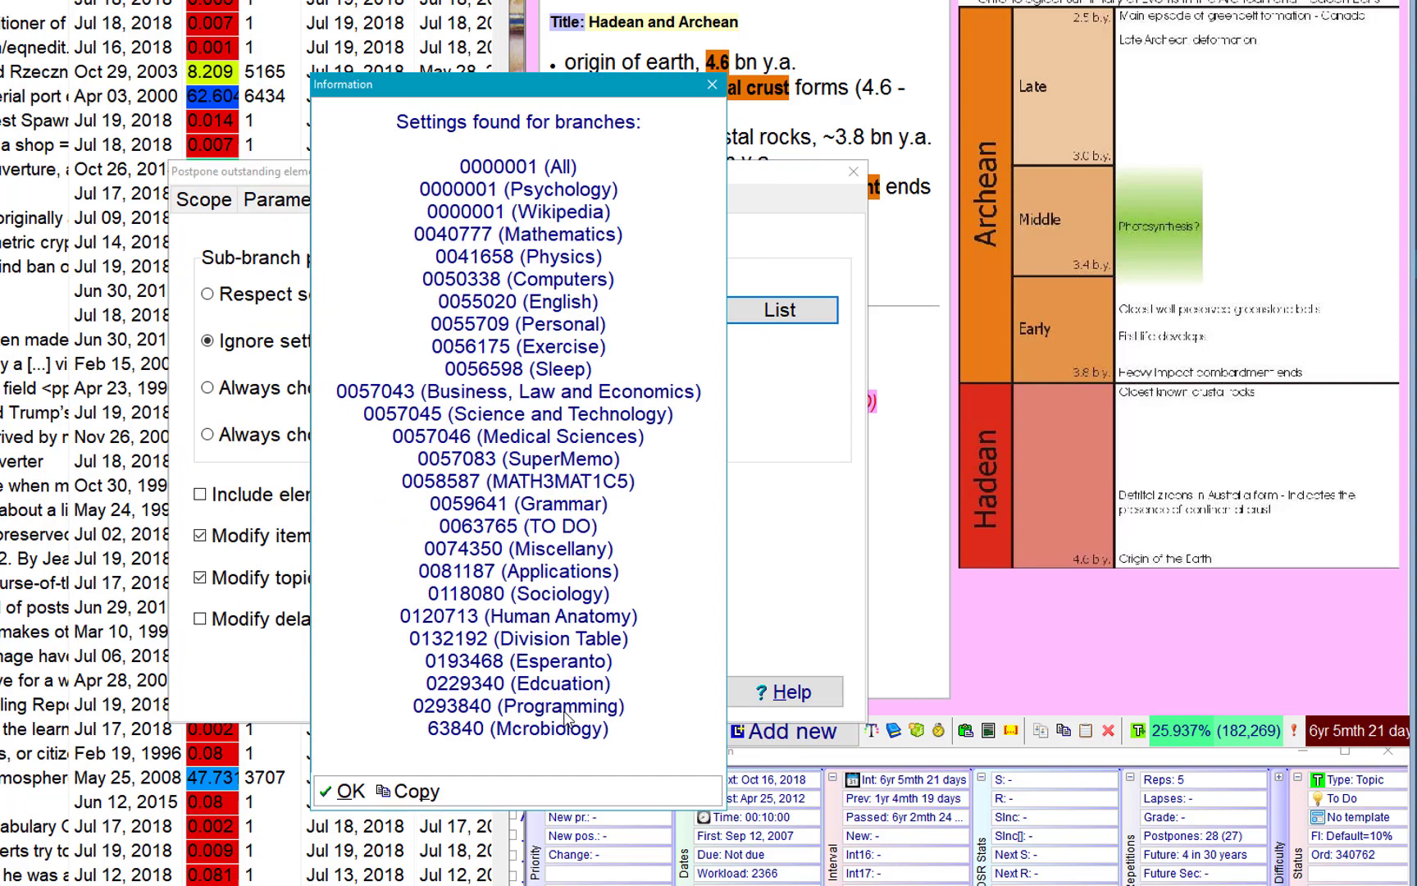
click(358, 797)
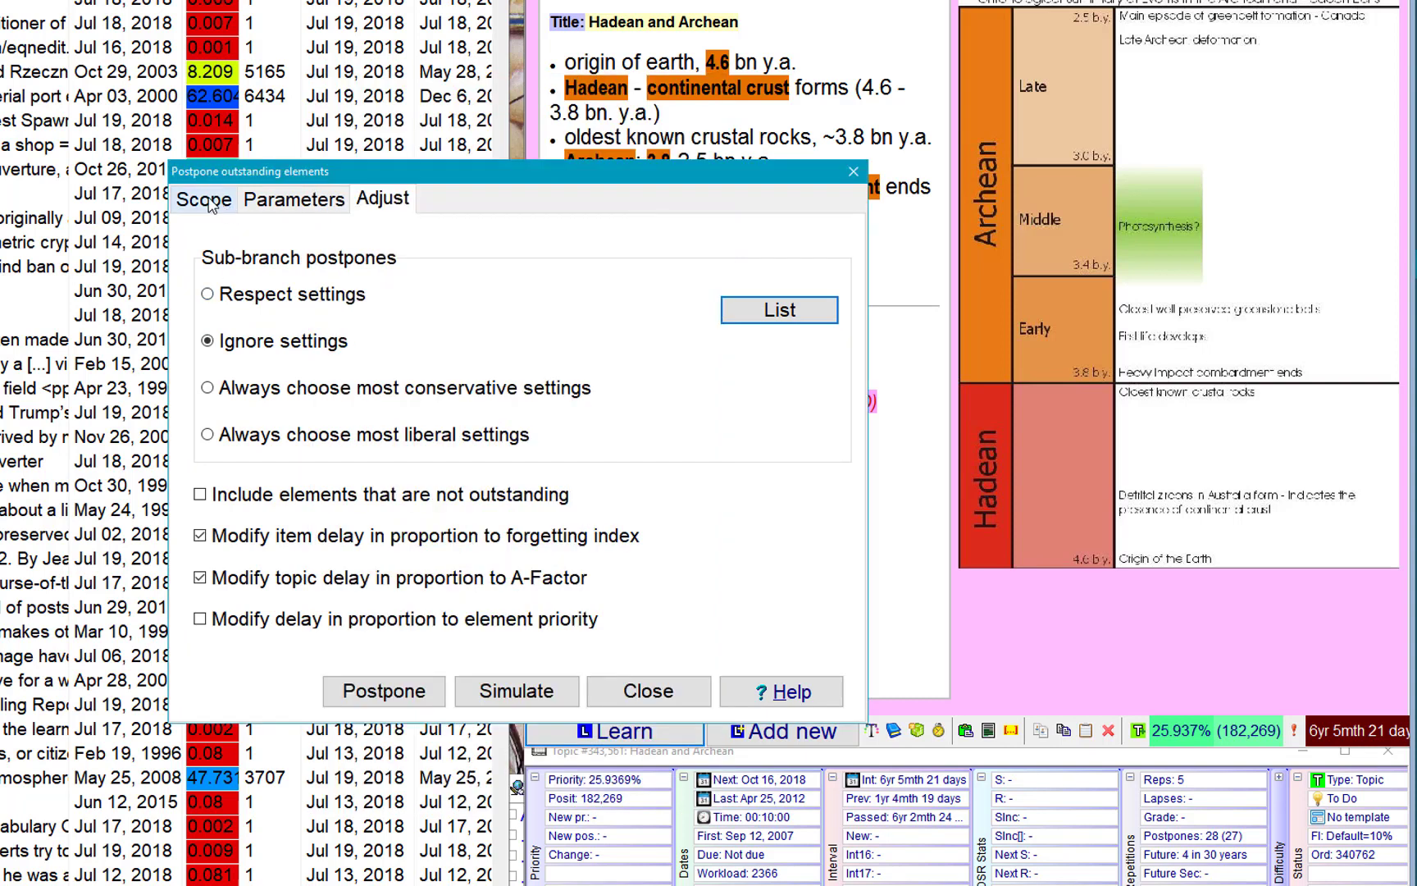
click(208, 198)
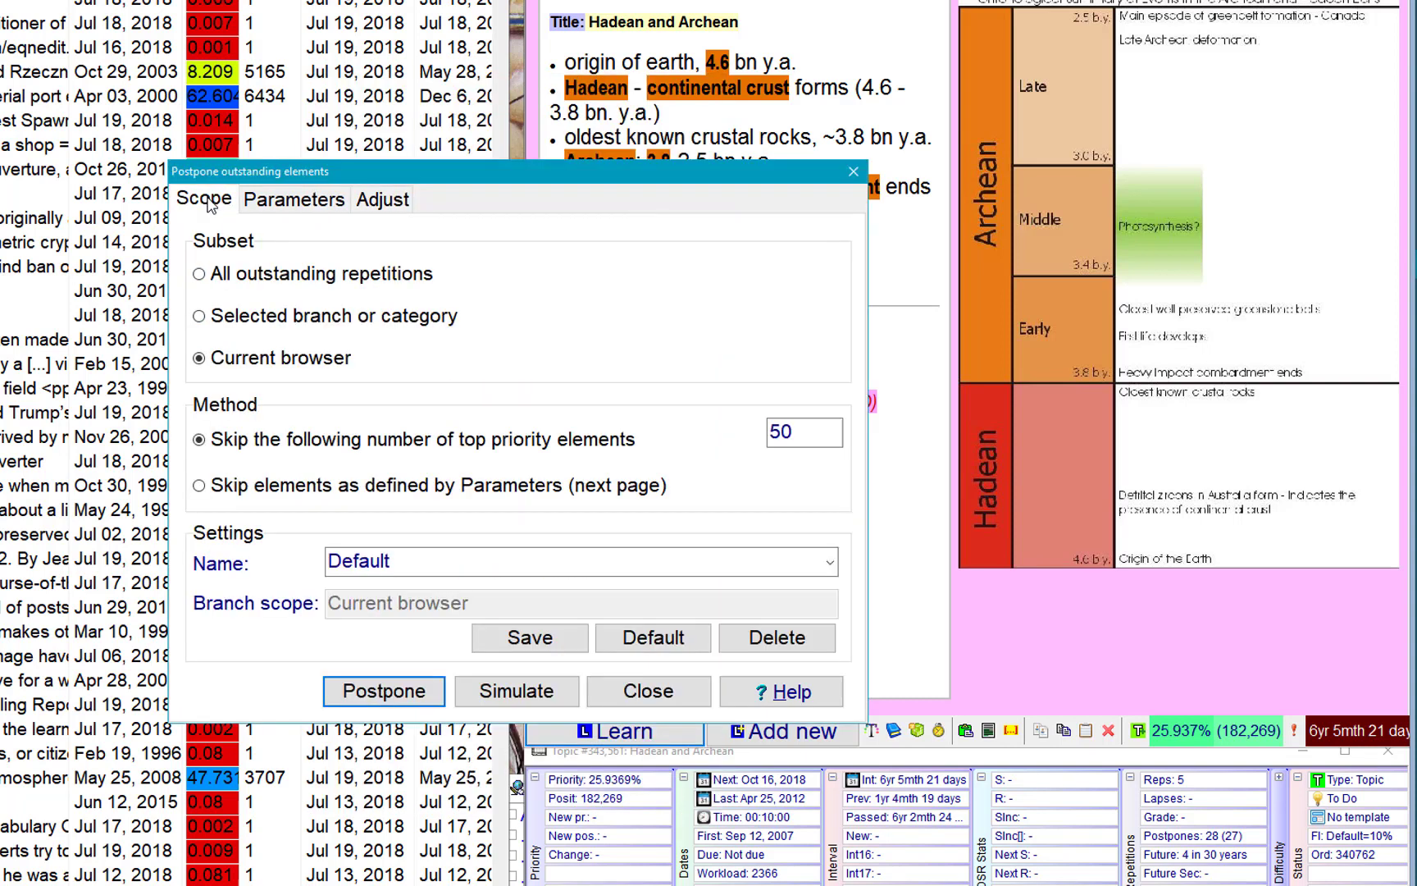
click(830, 561)
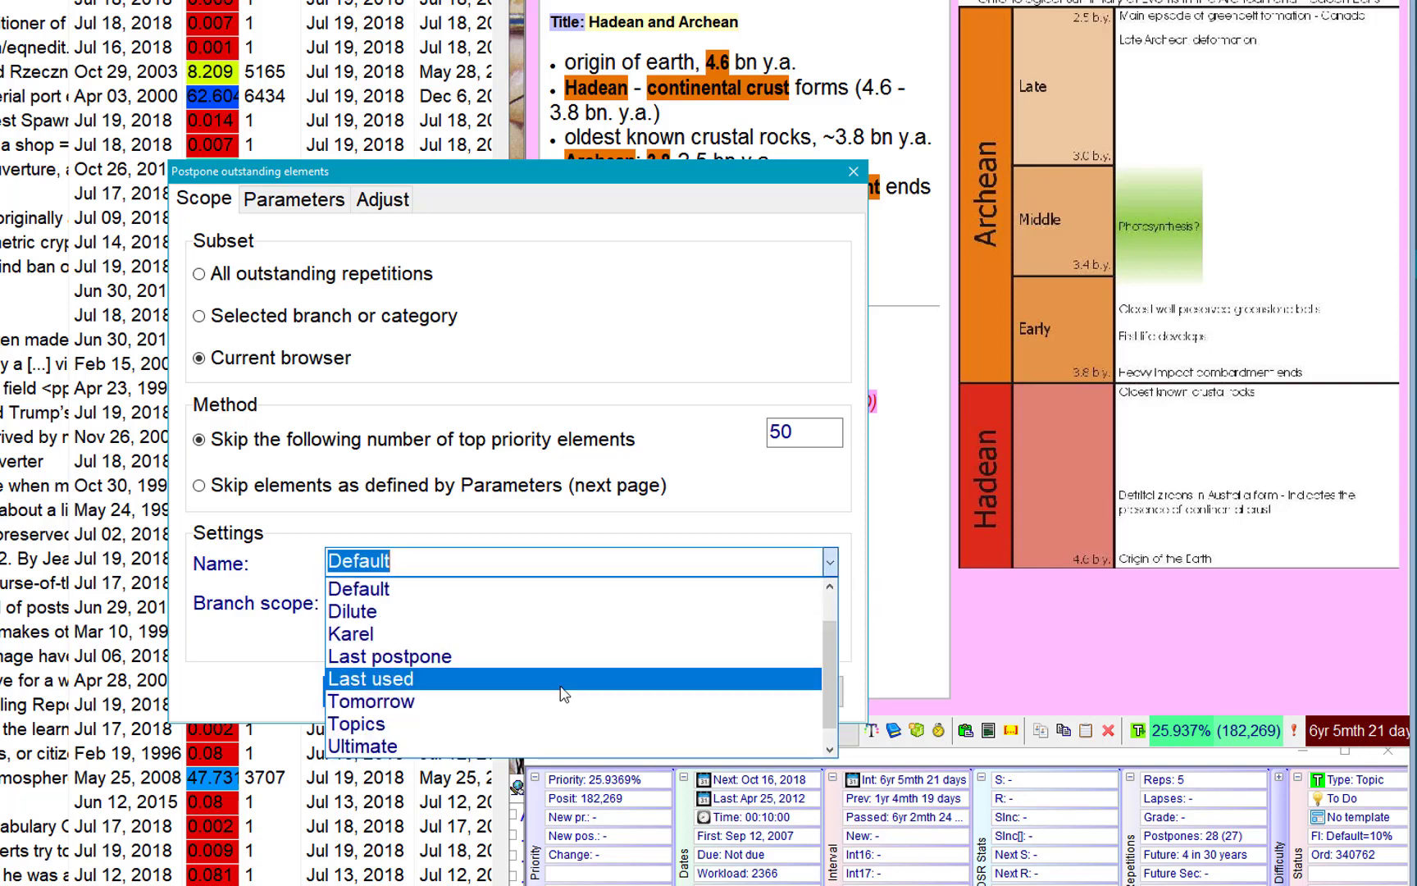
click(514, 743)
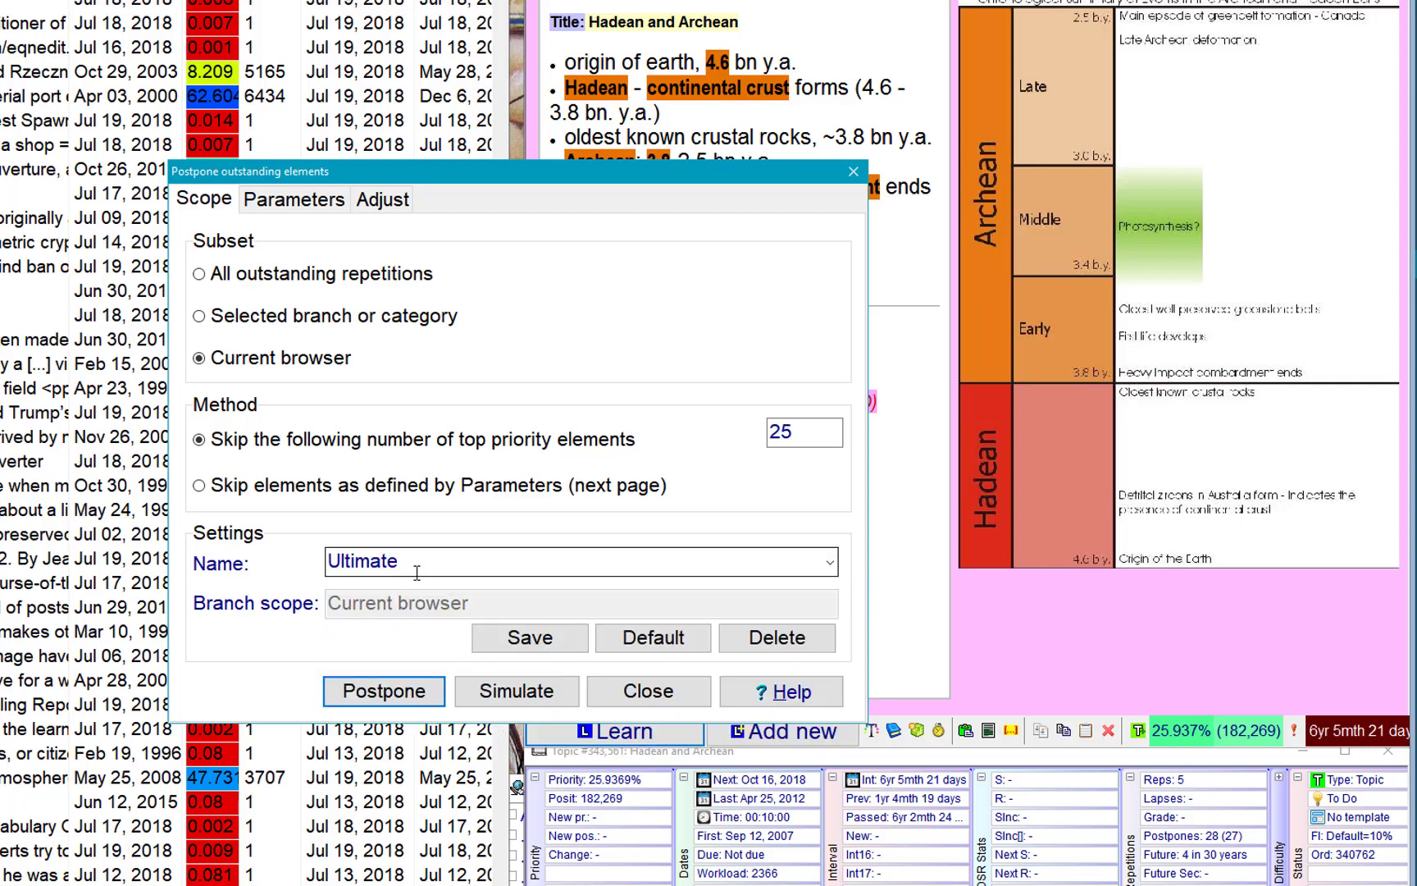
Review the Ultimate preset's sub-branch postpone settings list.
click(384, 201)
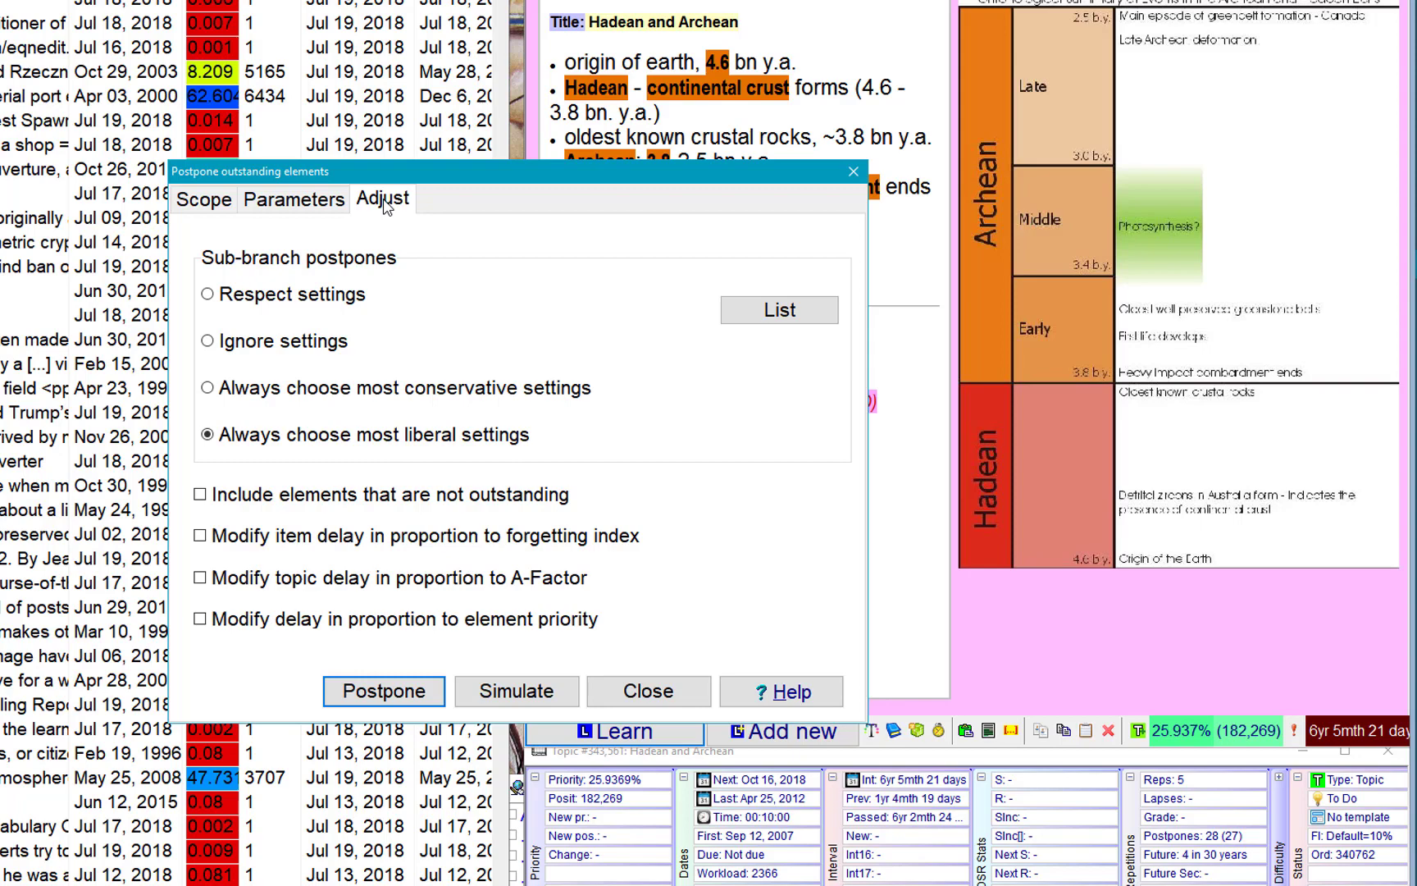
click(793, 327)
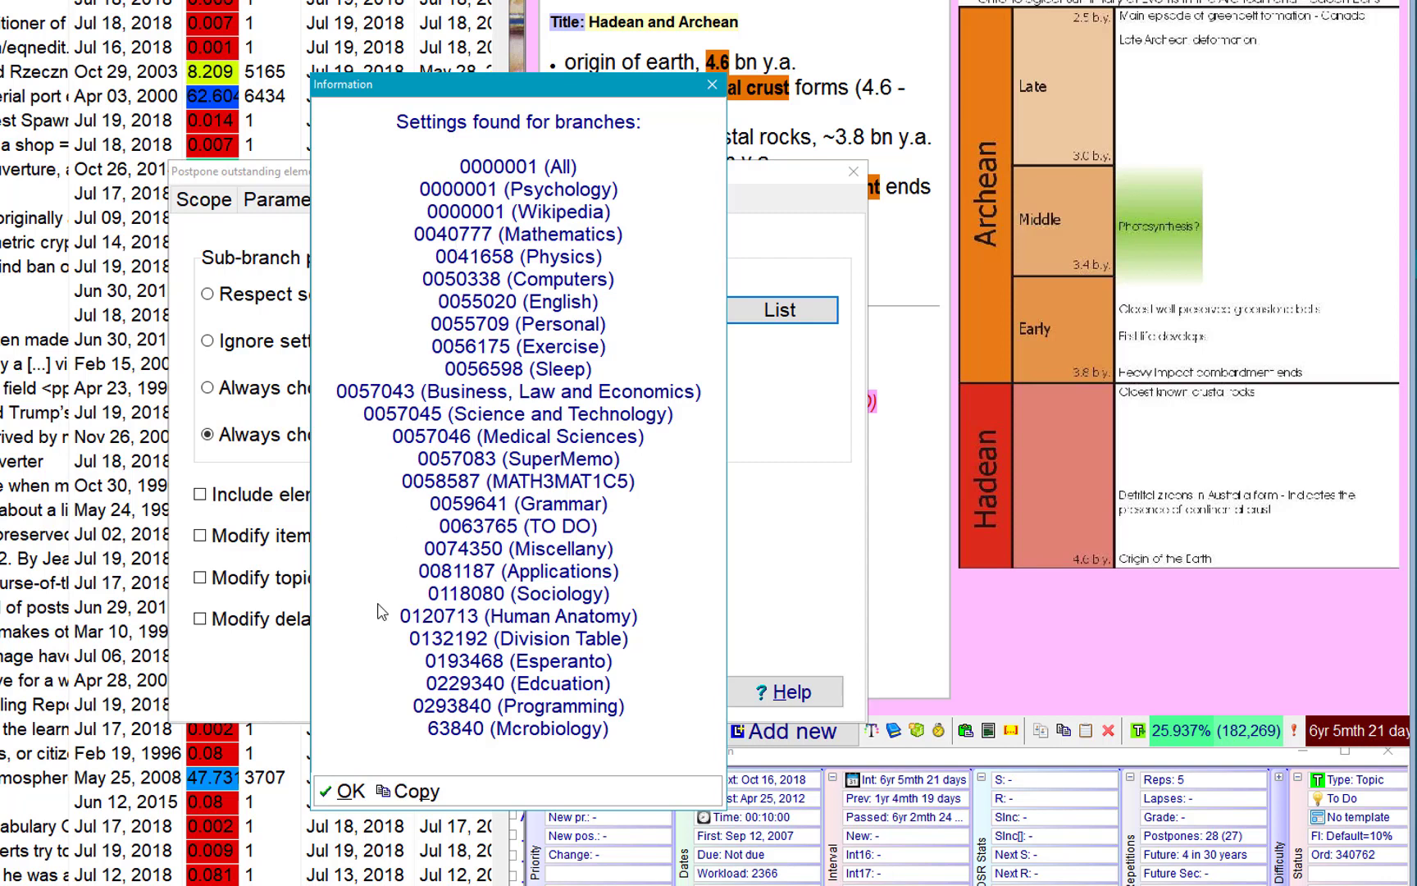
click(353, 792)
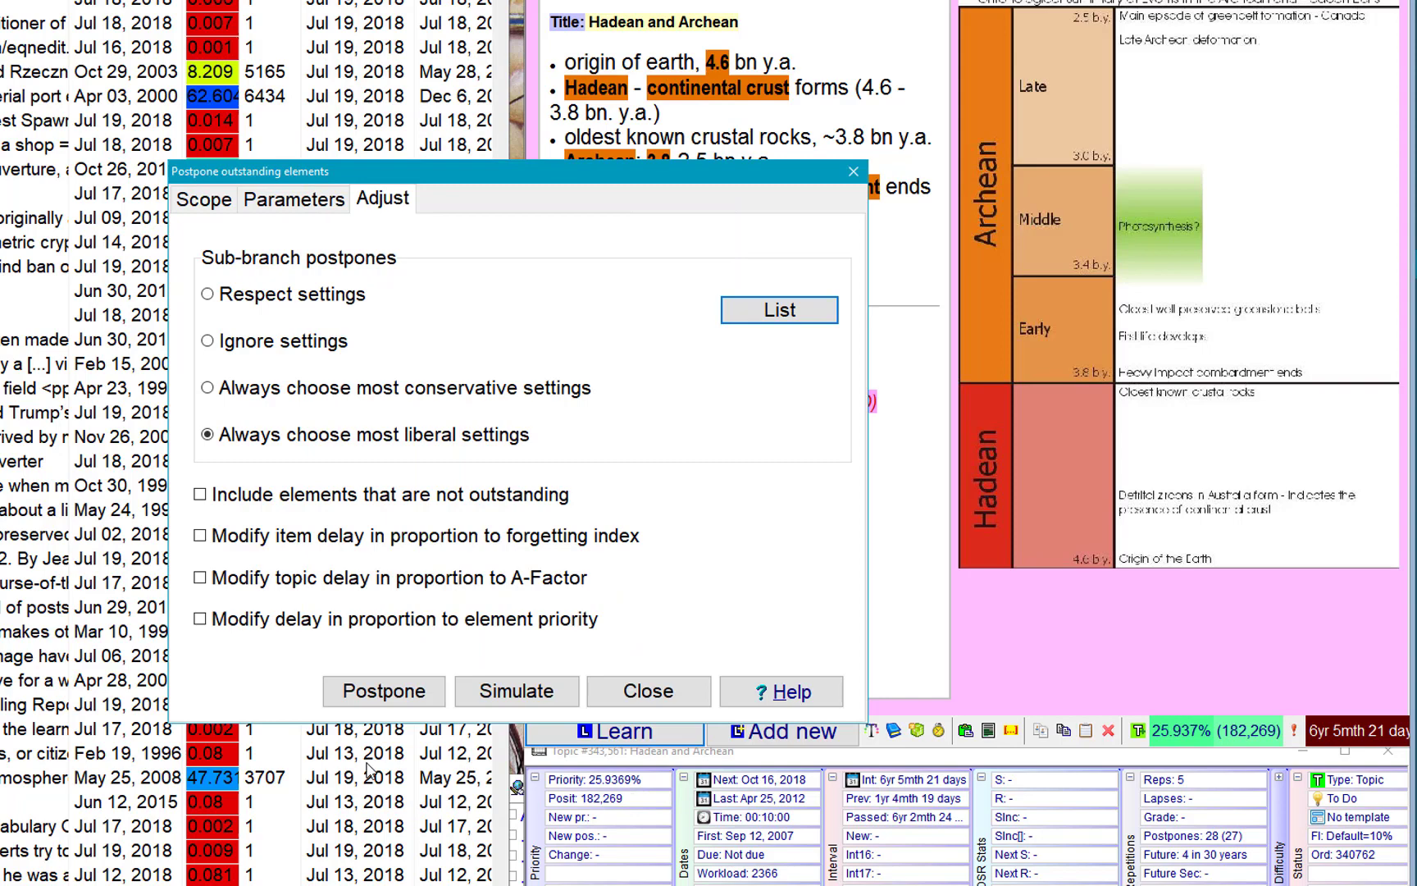